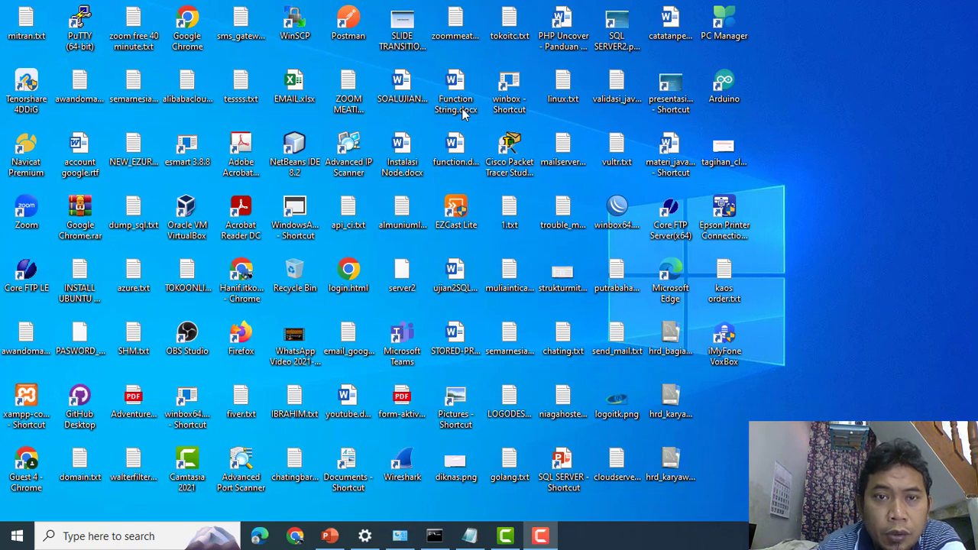
# Step: Search Windows for winbox and launch winbox64.exe
pyautogui.click(90, 535)
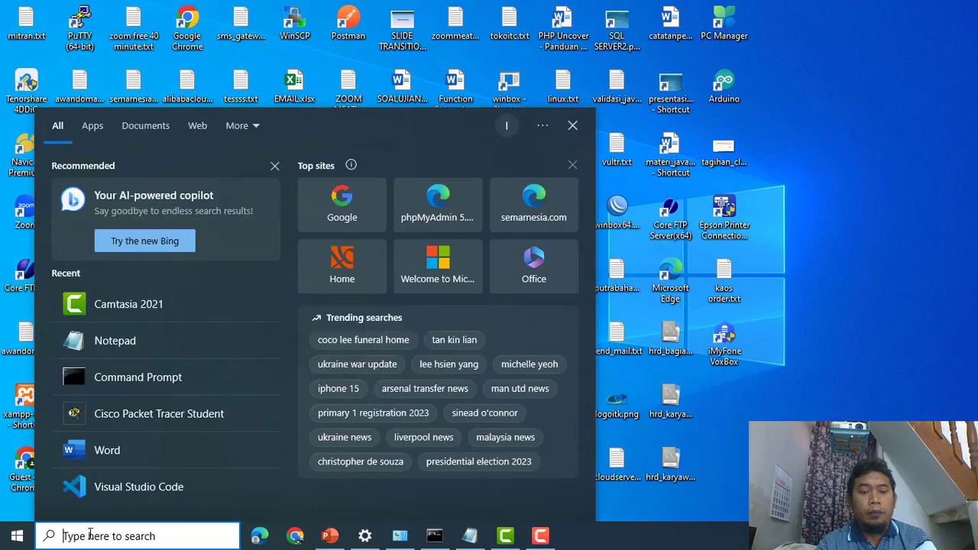
pyautogui.write('win')
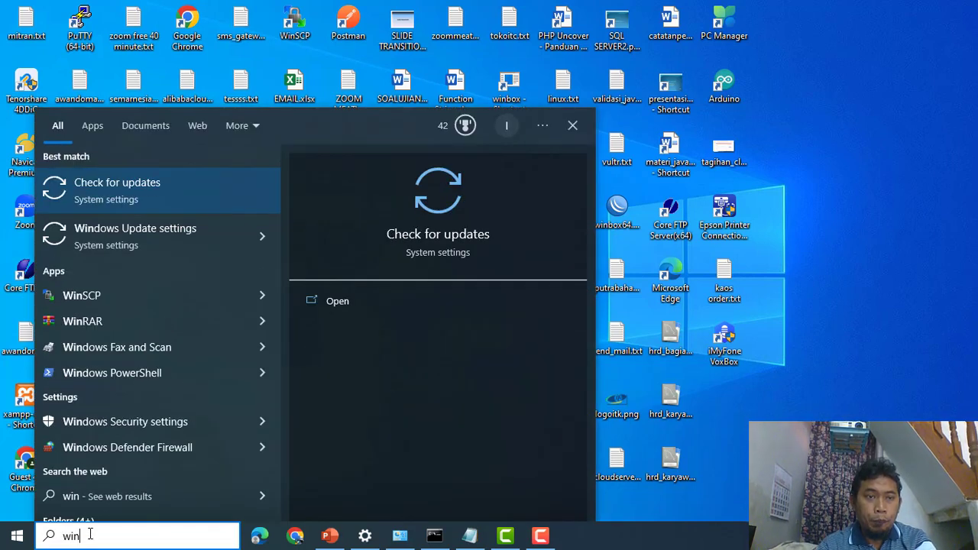
pyautogui.write('box')
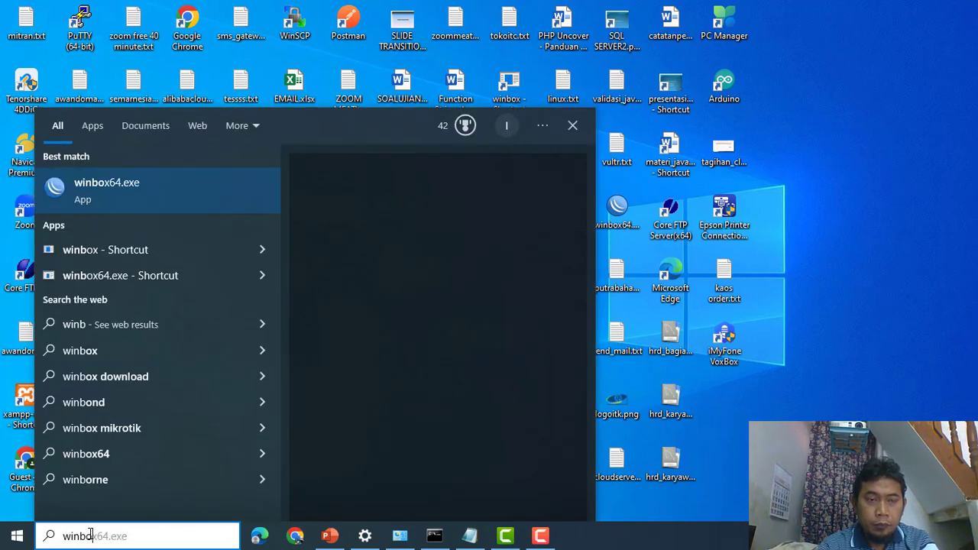
pyautogui.click(139, 188)
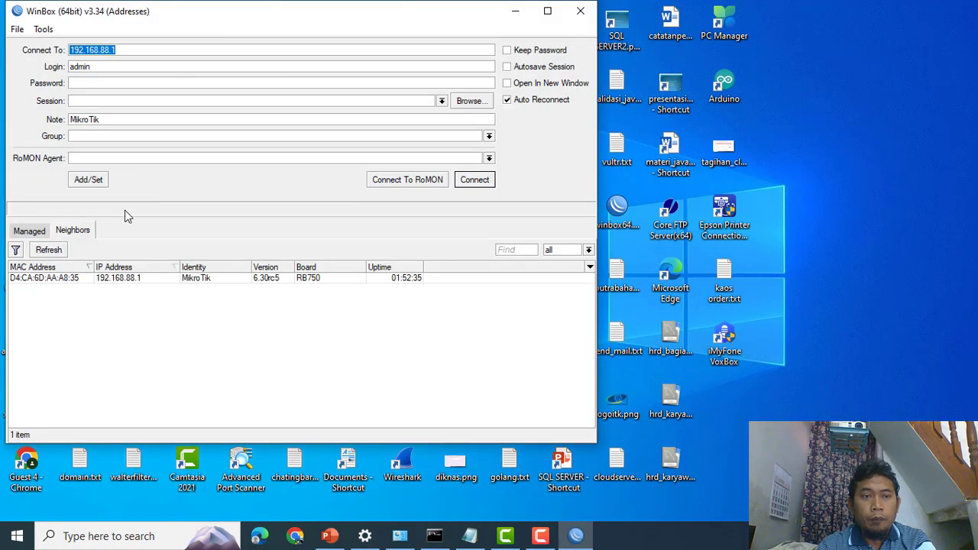
# Step: Connect to the MikroTik router at 192.168.88.1 as admin and maximize its session window
pyautogui.click(127, 278)
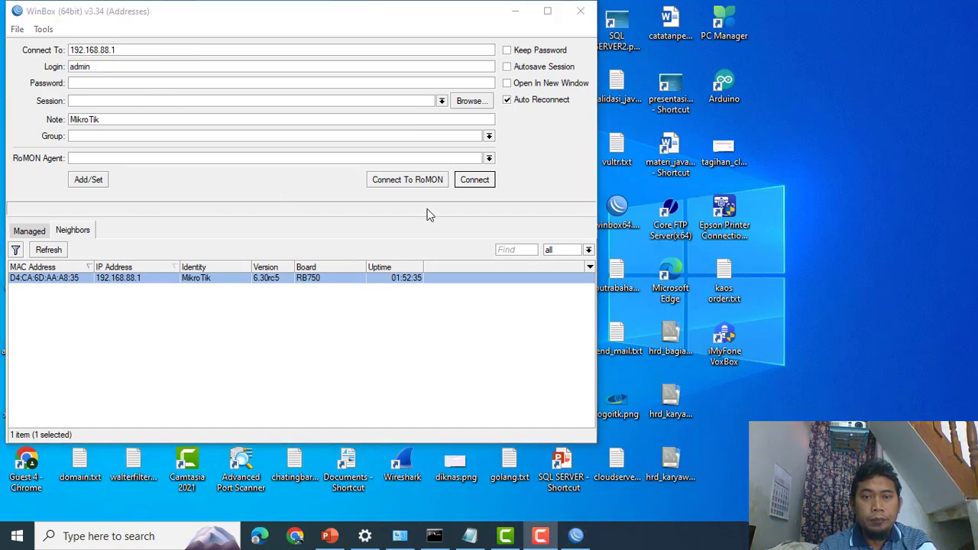
pyautogui.click(474, 180)
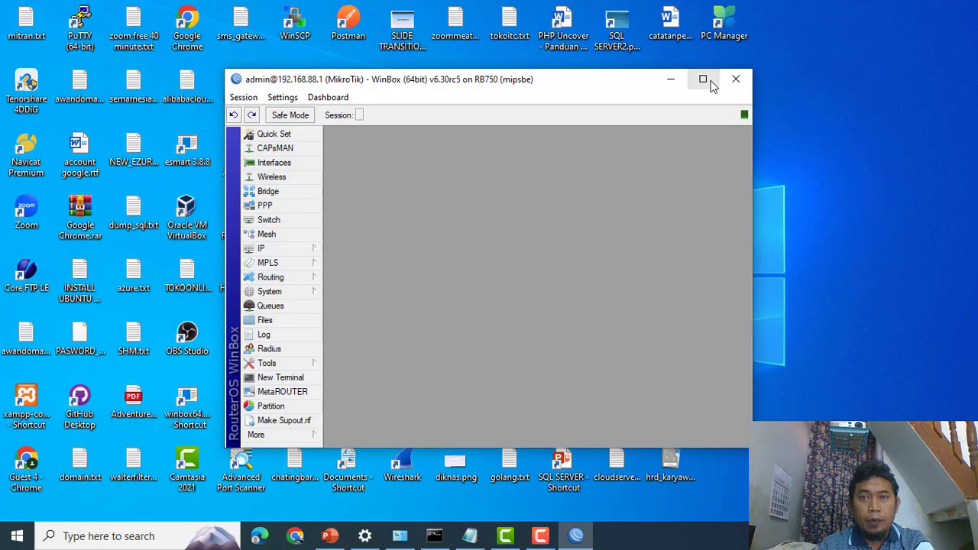
pyautogui.click(704, 79)
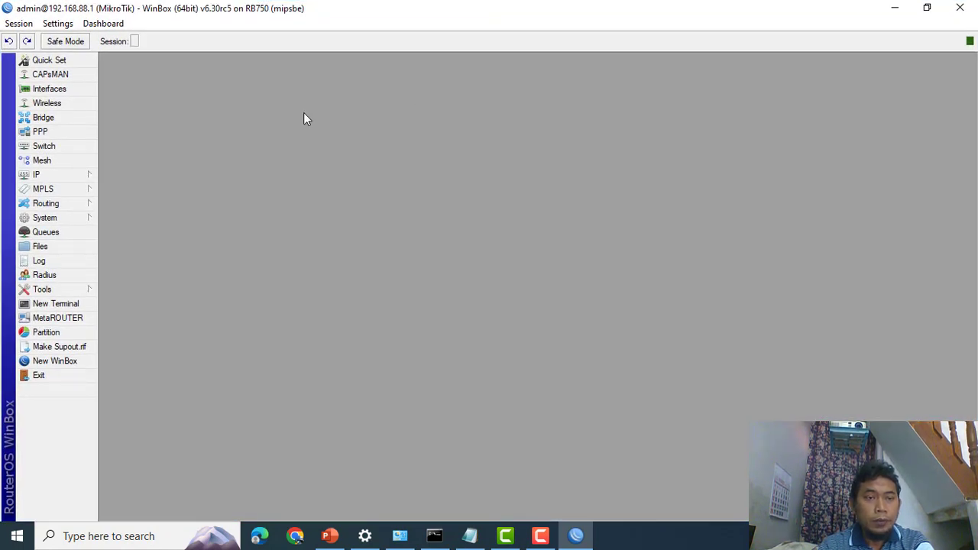
# Step: Open the IP firewall settings, maximize their window and show the Layer7 protocols
pyautogui.click(65, 178)
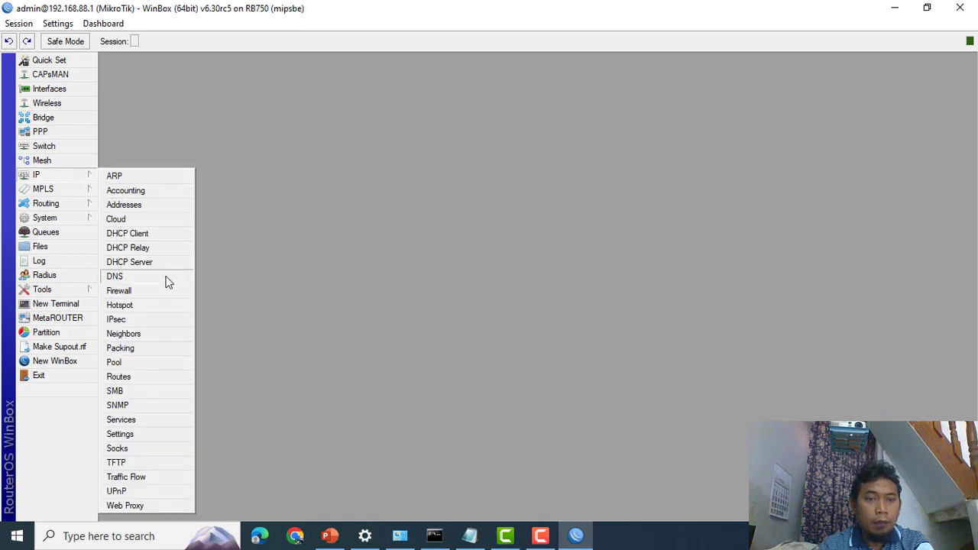
pyautogui.click(122, 292)
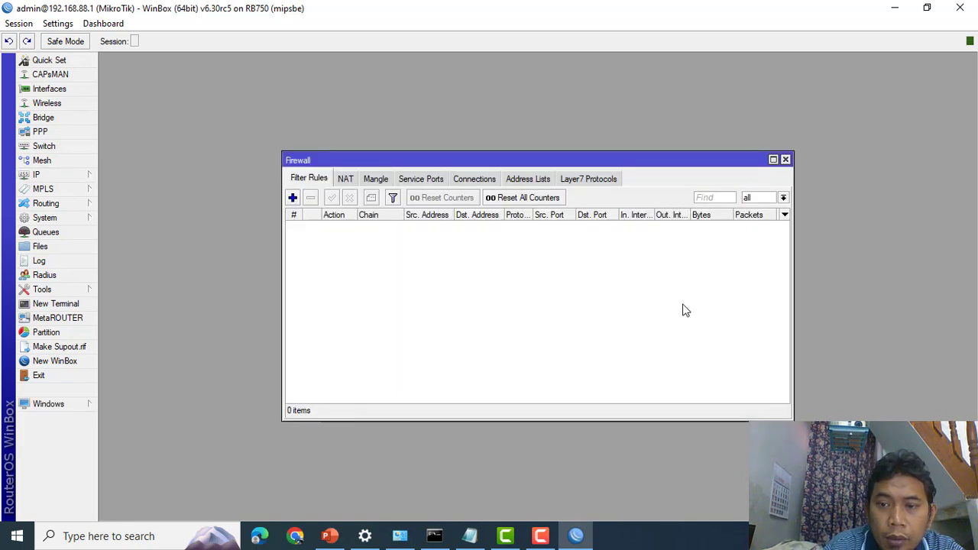
pyautogui.click(772, 159)
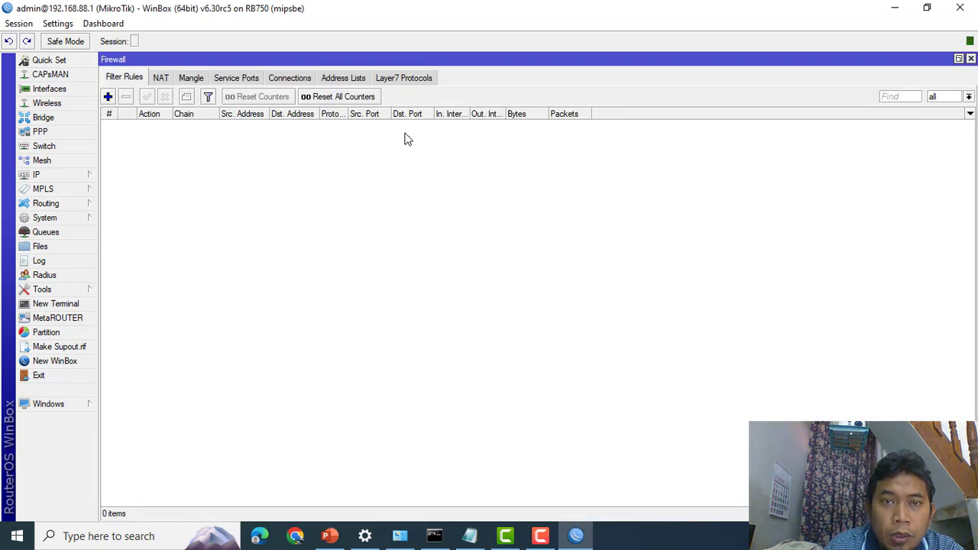
pyautogui.click(386, 80)
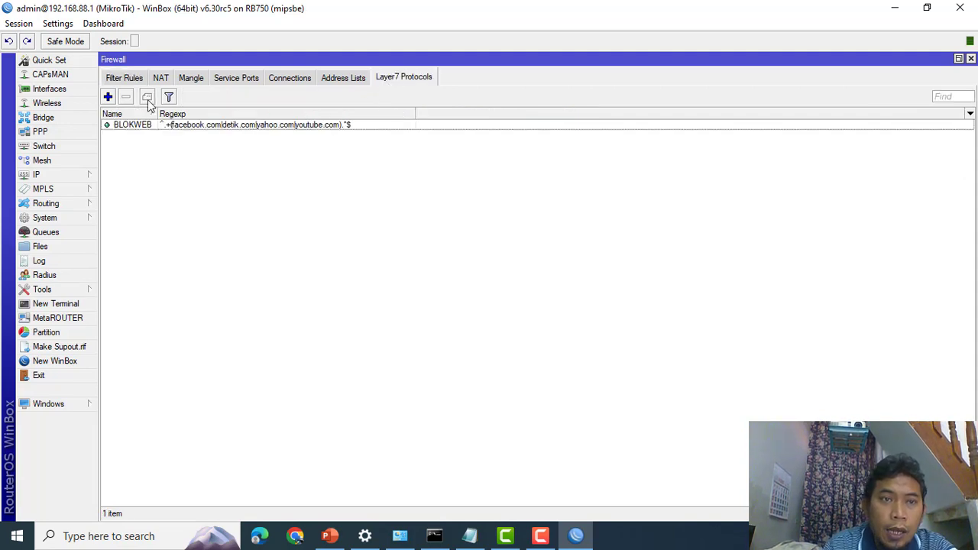
pyautogui.click(107, 97)
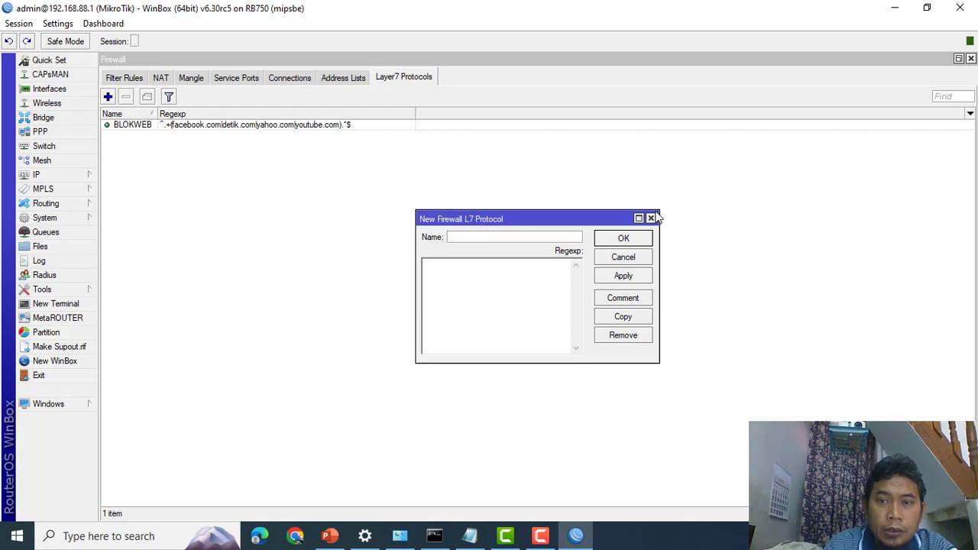
pyautogui.click(495, 280)
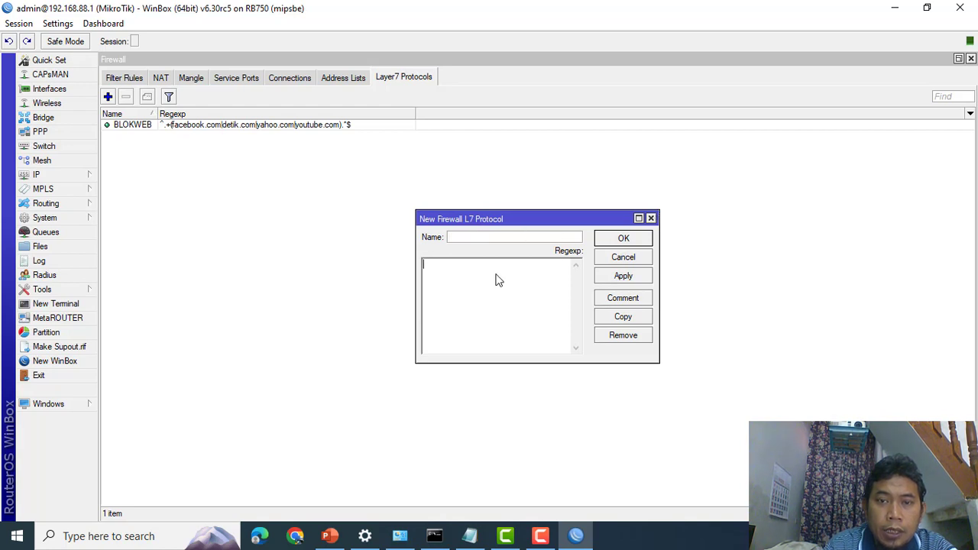
pyautogui.click(651, 220)
# Step: Open the BLOKWEB Layer7 protocol entry and widen its window so the regexp fits on one line
pyautogui.click(269, 127)
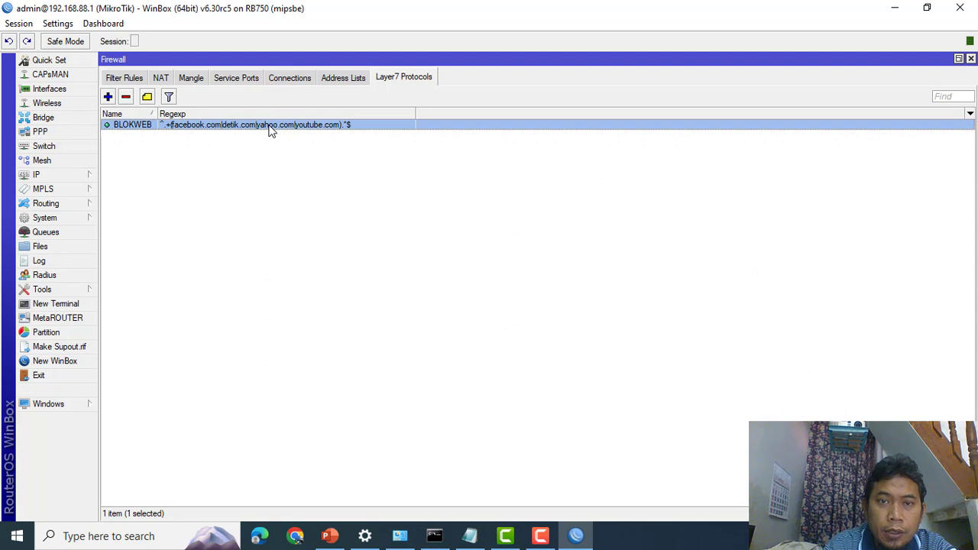
pyautogui.doubleClick(269, 127)
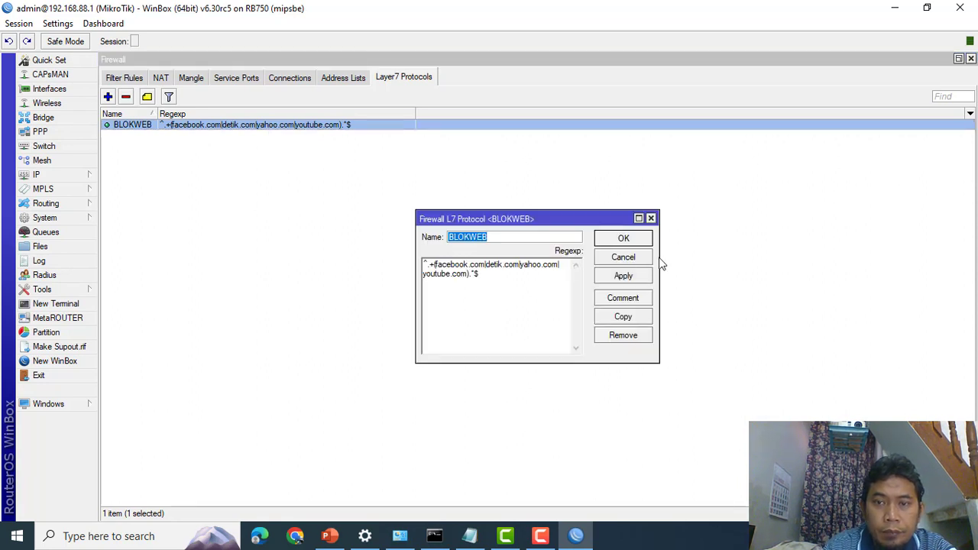
pyautogui.moveTo(658, 258); pyautogui.dragTo(773, 279)
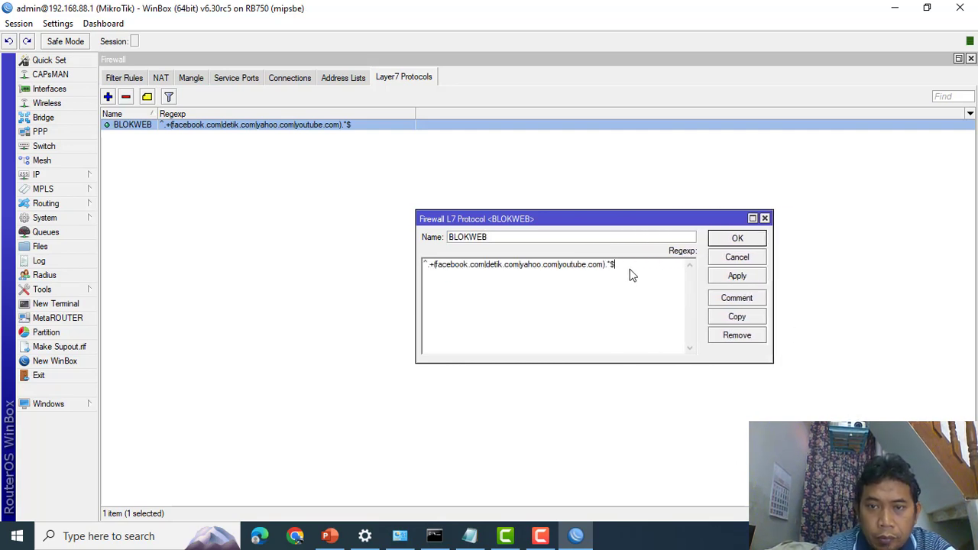
# Step: Try to copy the BLOKWEB regexp into the open Notepad note, replacing its text, and return to WinBox
pyautogui.moveTo(634, 273); pyautogui.dragTo(392, 271)
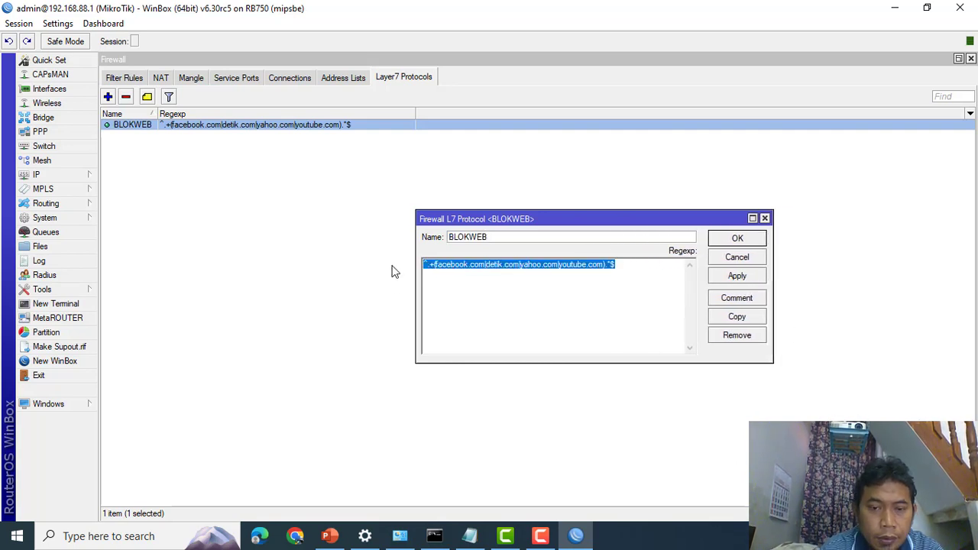
pyautogui.click(470, 536)
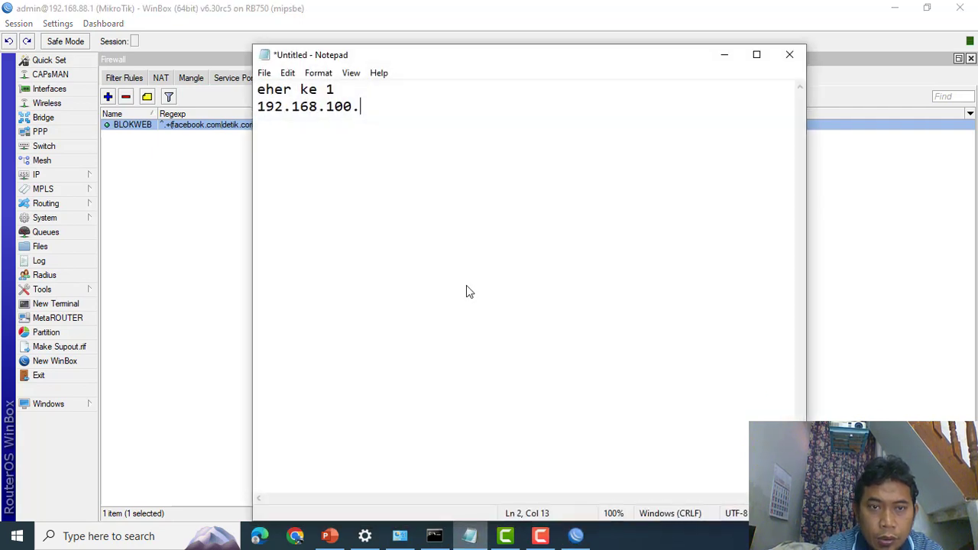
pyautogui.hotkey('ctrl', 'a')
pyautogui.write('36.86.63.182')
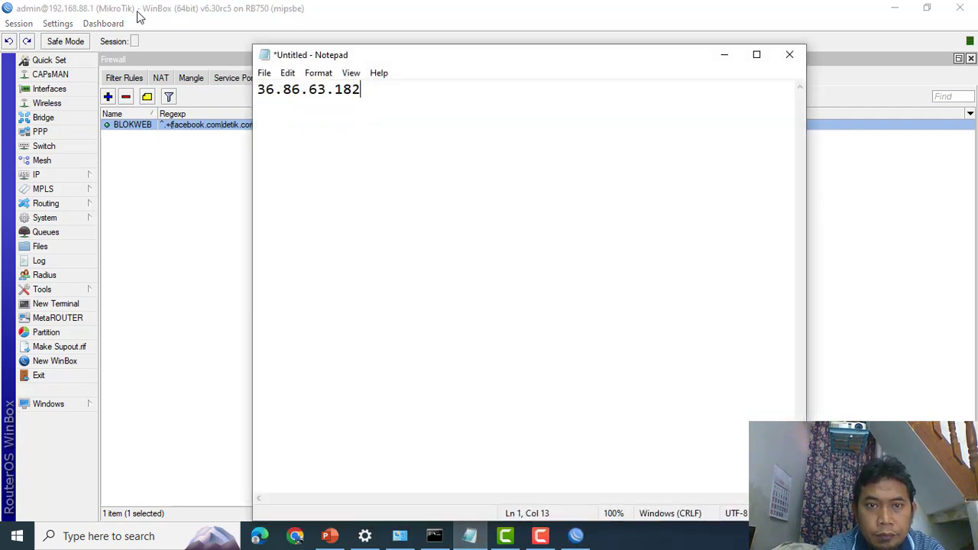
pyautogui.moveTo(386, 87); pyautogui.dragTo(163, 95)
pyautogui.click(165, 99)
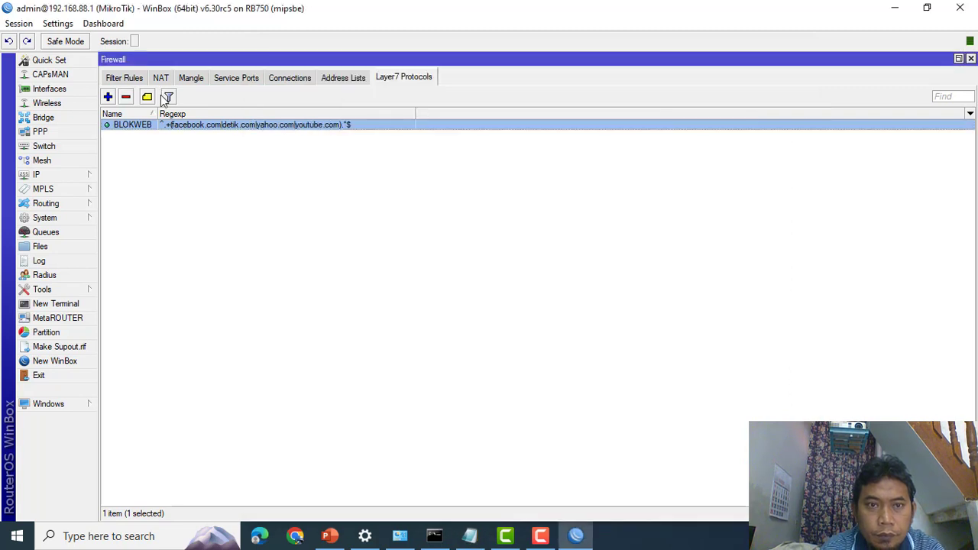
# Step: Copy the full regexp from the BLOKWEB entry and replace all text in the Notepad note with it
pyautogui.doubleClick(184, 124)
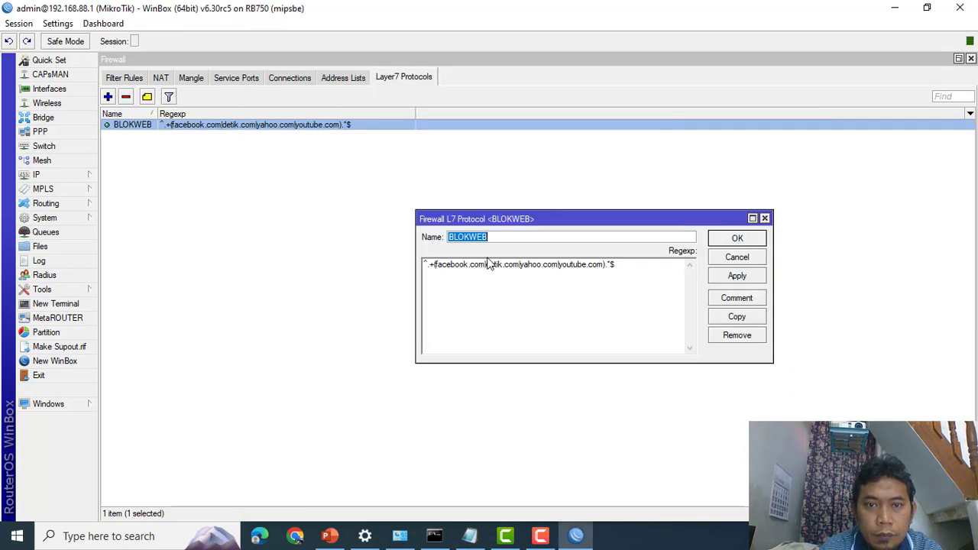
pyautogui.click(425, 273)
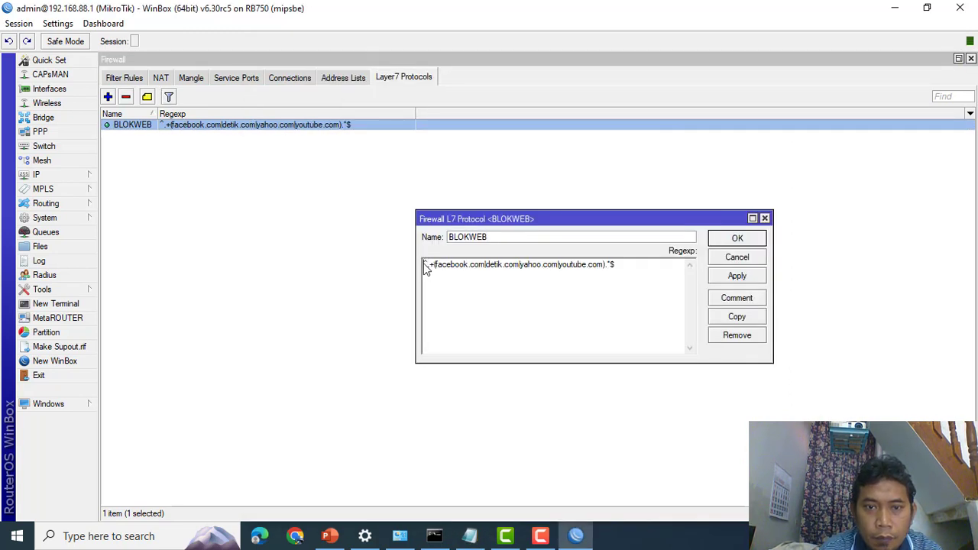
pyautogui.moveTo(426, 270); pyautogui.dragTo(622, 273)
pyautogui.hotkey('ctrl', 'c')
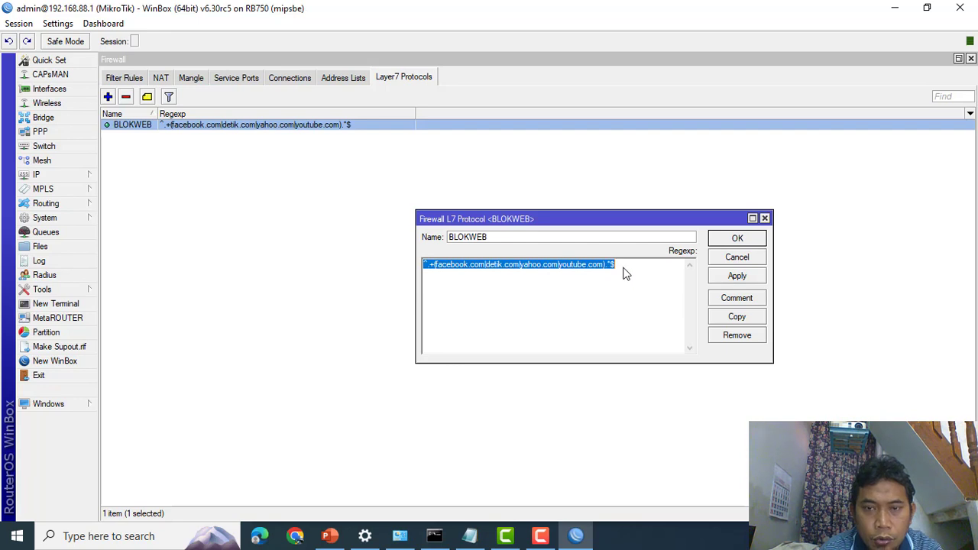
pyautogui.click(470, 536)
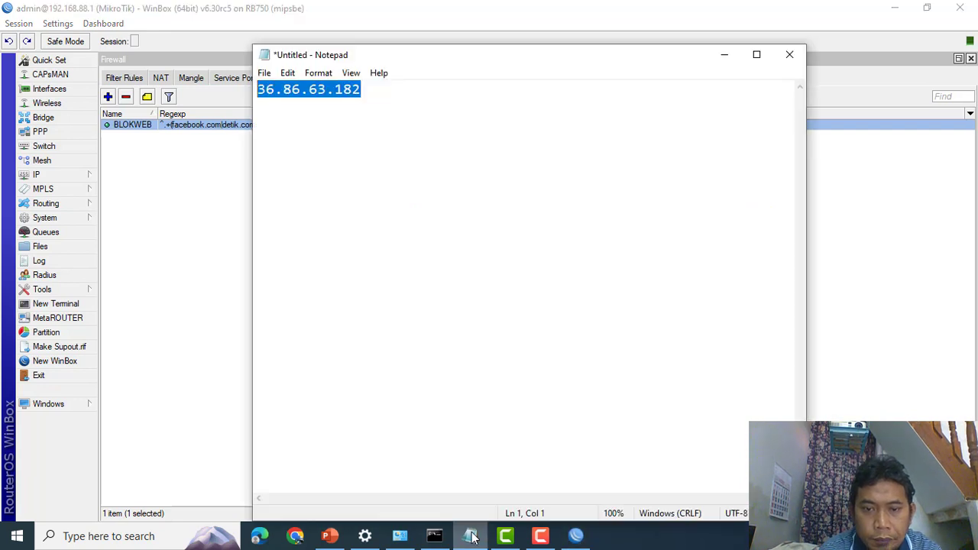
pyautogui.click(403, 200)
pyautogui.hotkey('ctrl', 'a')
pyautogui.hotkey('ctrl', 'v')
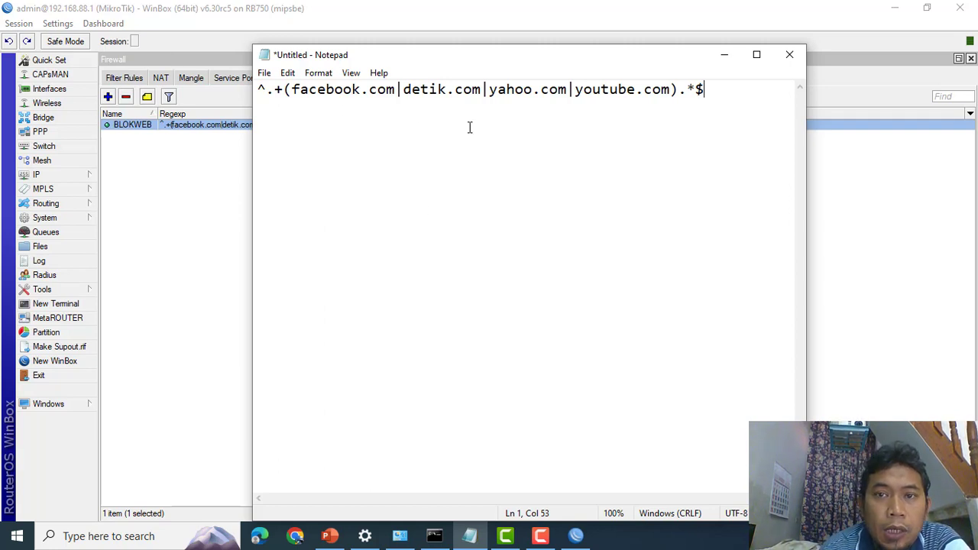
# Step: Add |namaweb.com after youtube.com inside the parentheses of the note's regexp and maximize the Notepad window
pyautogui.click(673, 129)
pyautogui.moveTo(672, 129); pyautogui.dragTo(679, 155)
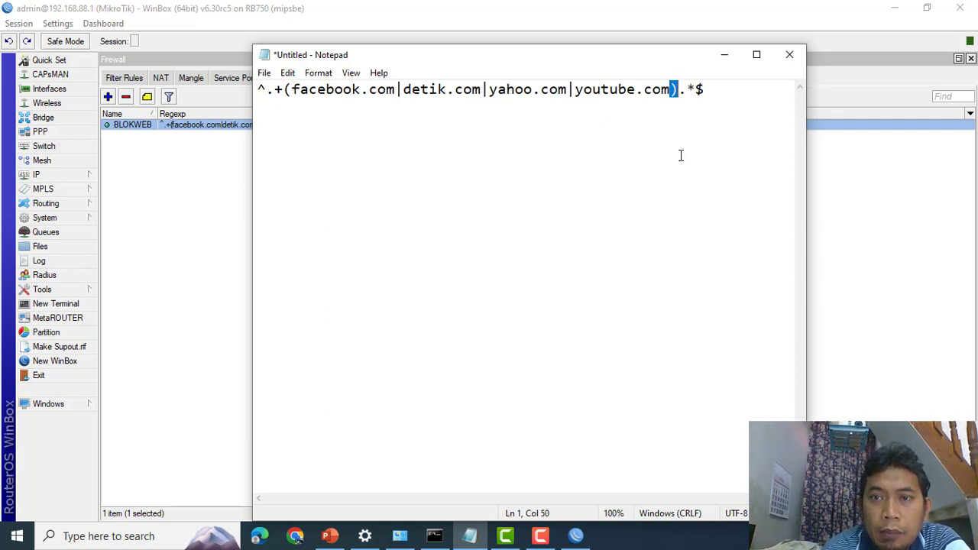
pyautogui.click(675, 127)
pyautogui.click(672, 90)
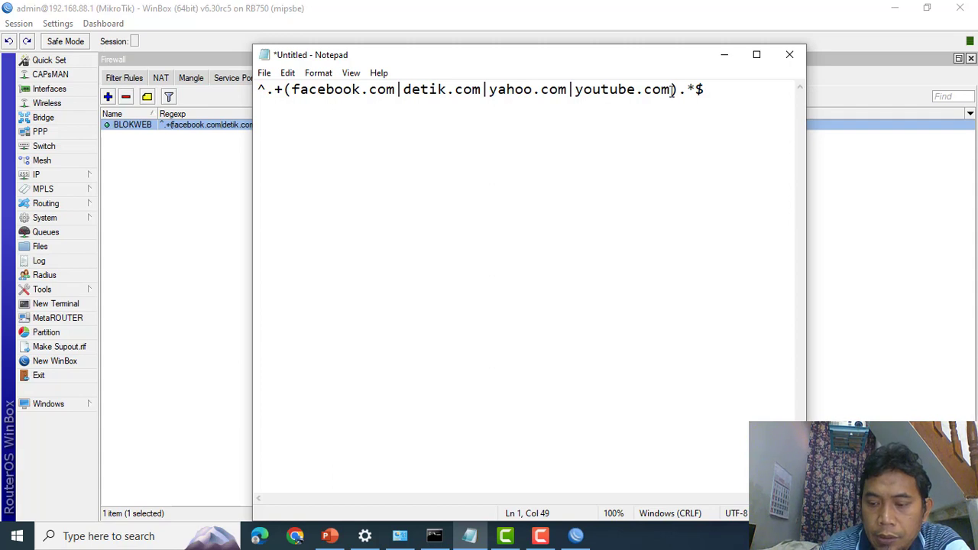
pyautogui.write('|')
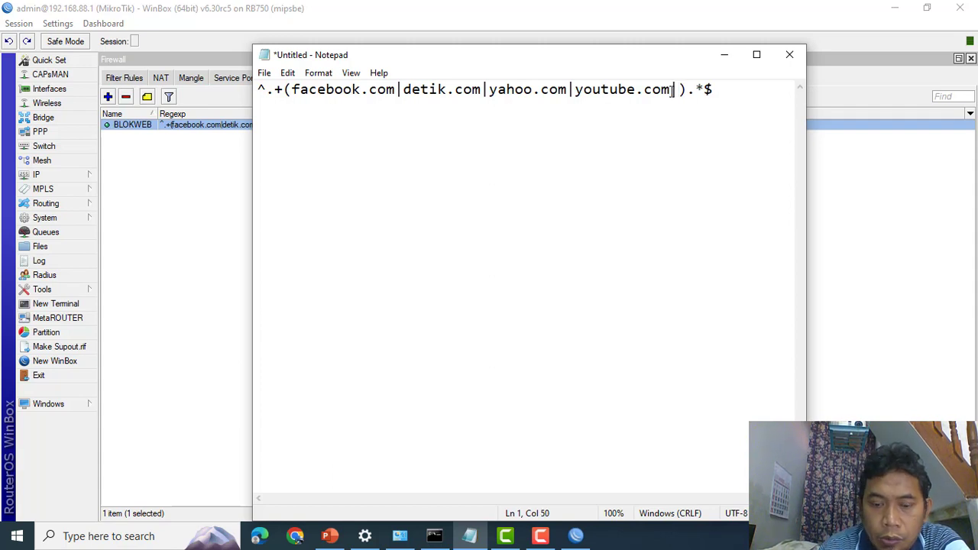
pyautogui.write('nsm')
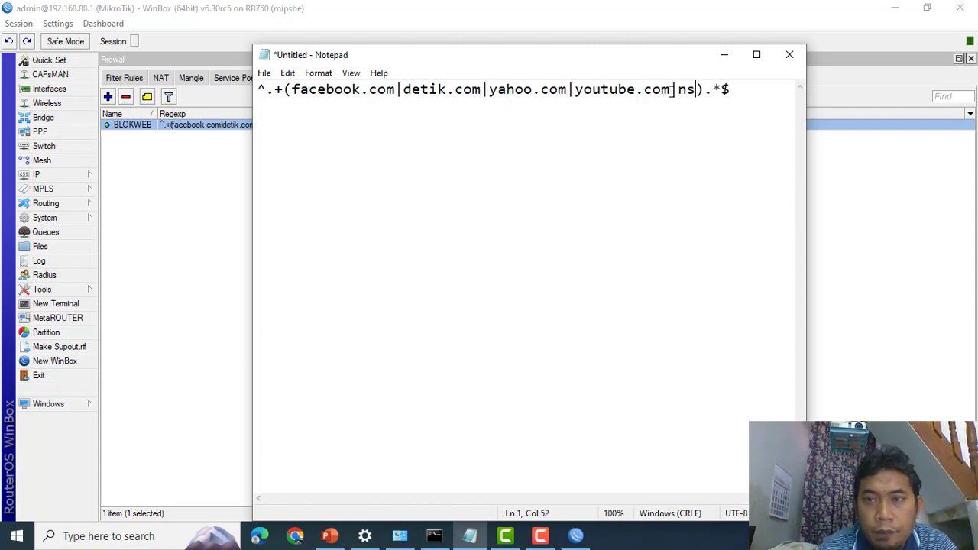
pyautogui.press('BackSpace')
pyautogui.press('BackSpace')
pyautogui.write('amaweb.c')
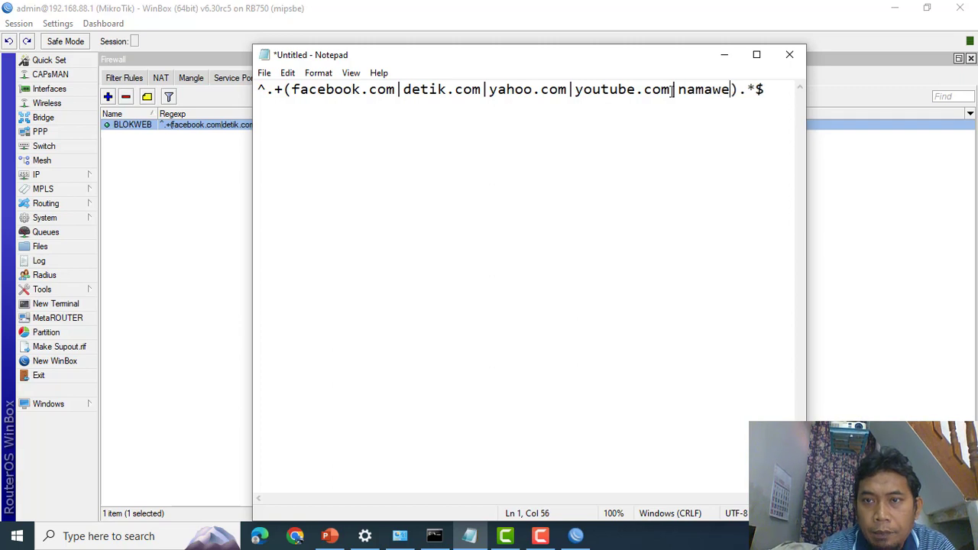
pyautogui.write('om')
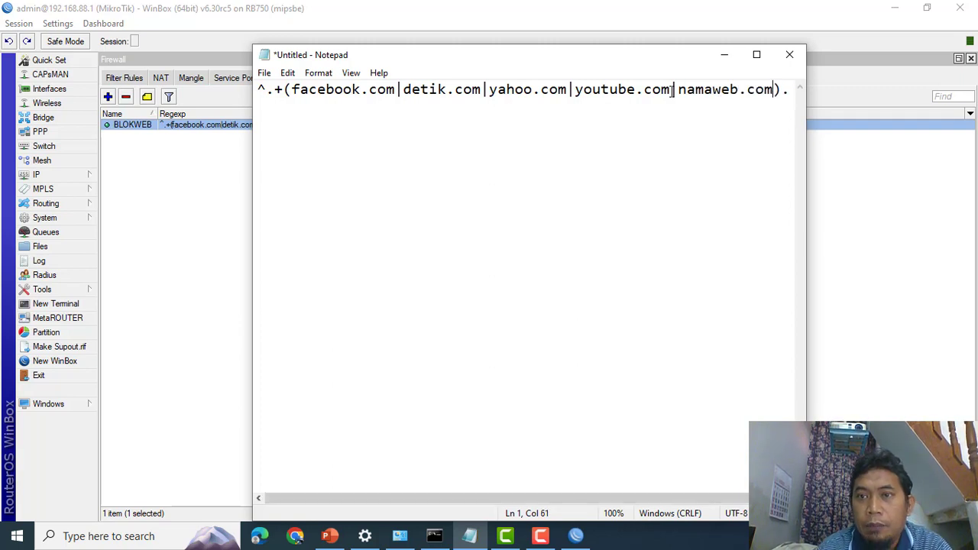
pyautogui.click(757, 55)
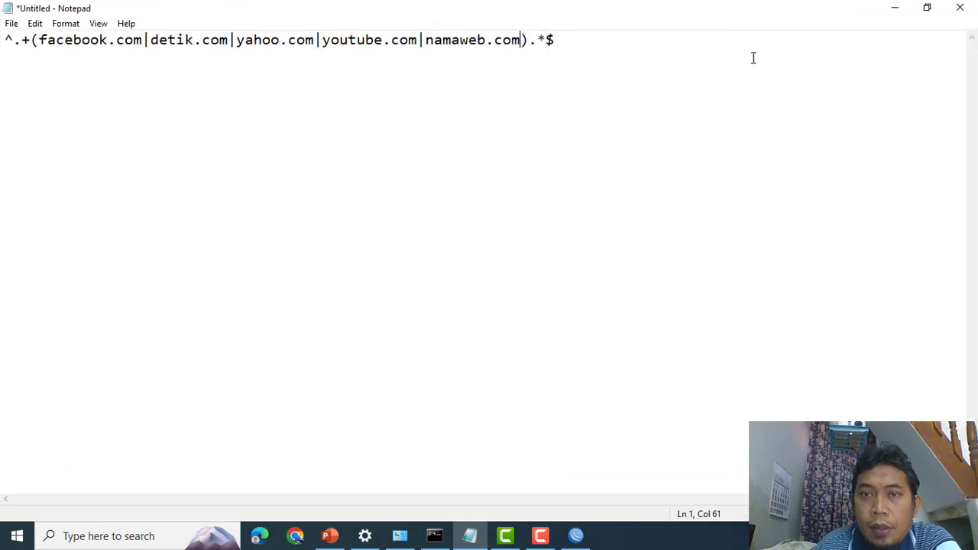
# Step: Switch back to WinBox, accept and close the BLOKWEB entry, and show the firewall's filter rules
pyautogui.click(897, 7)
pyautogui.click(476, 265)
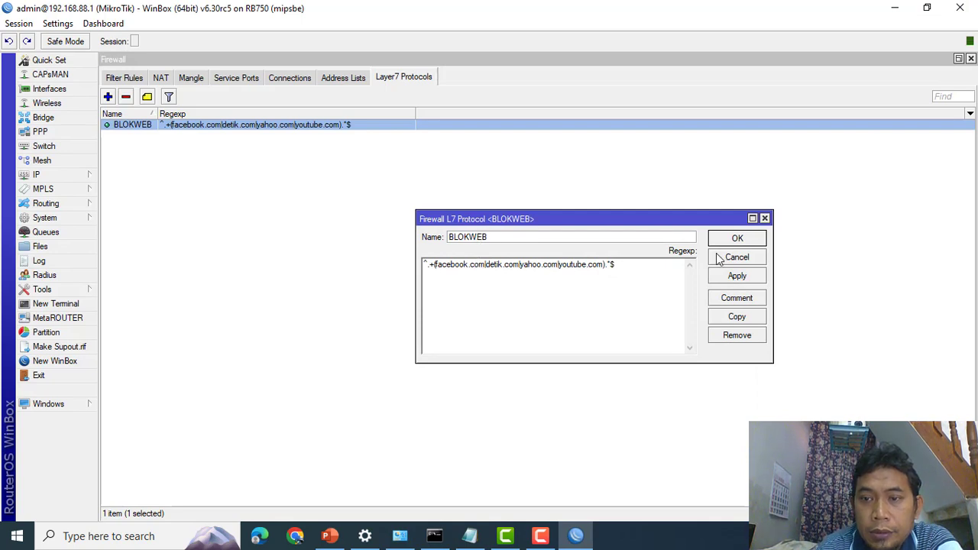
pyautogui.click(737, 238)
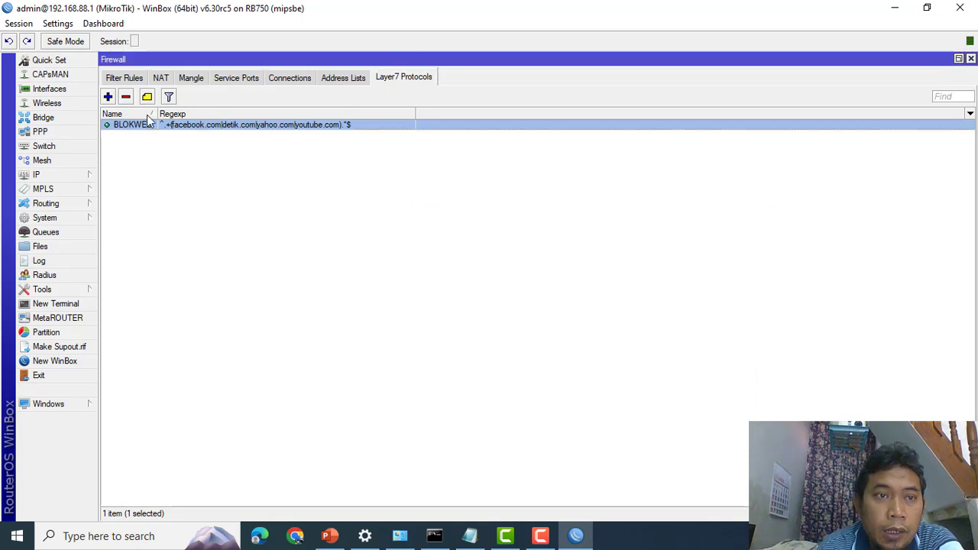
pyautogui.click(125, 81)
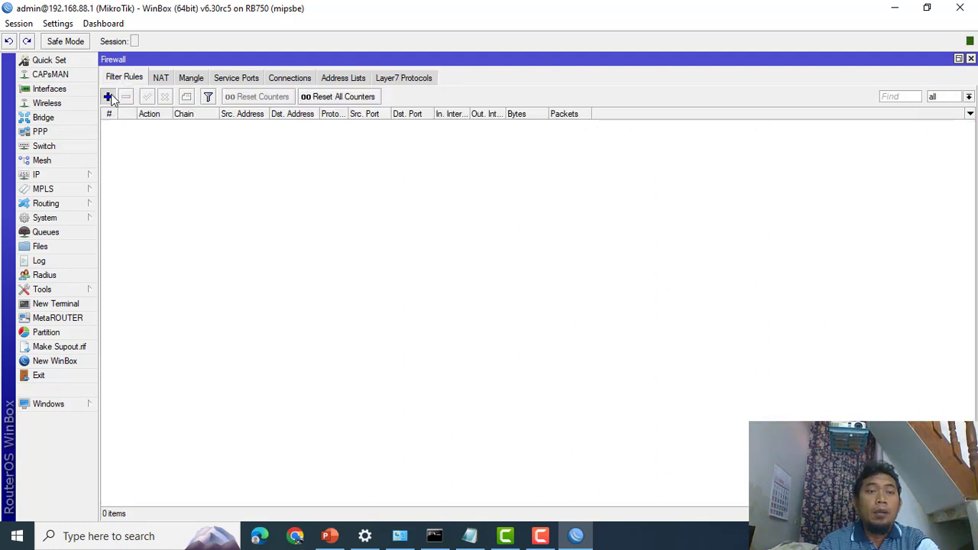
# Step: Start a new firewall filter rule with chain forward, protocol tcp and destination ports 80,443
pyautogui.click(108, 97)
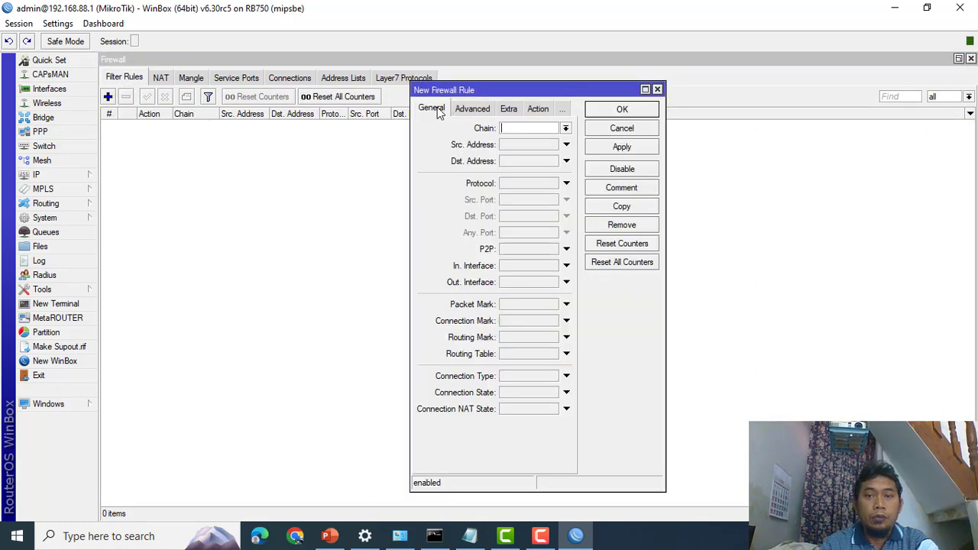
pyautogui.click(566, 129)
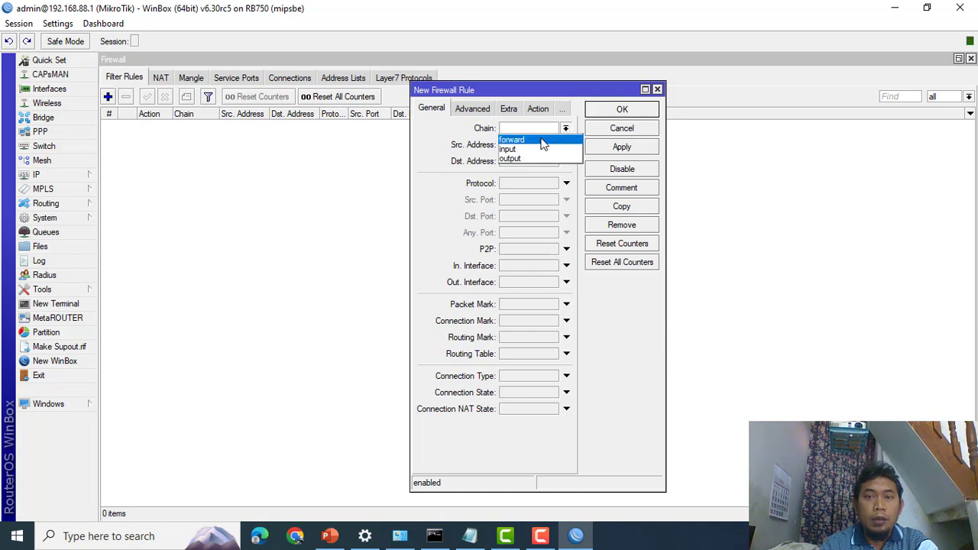
pyautogui.click(543, 142)
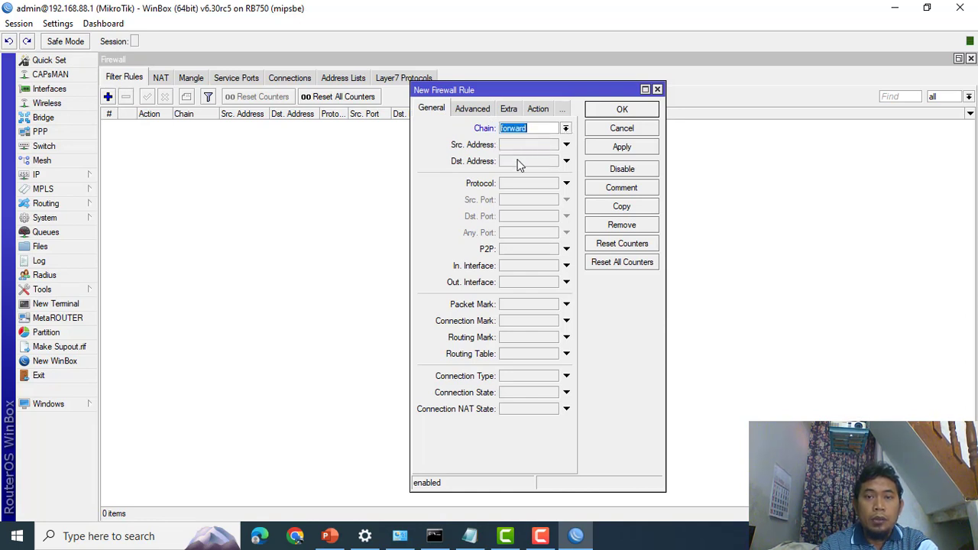
pyautogui.click(539, 183)
pyautogui.click(580, 184)
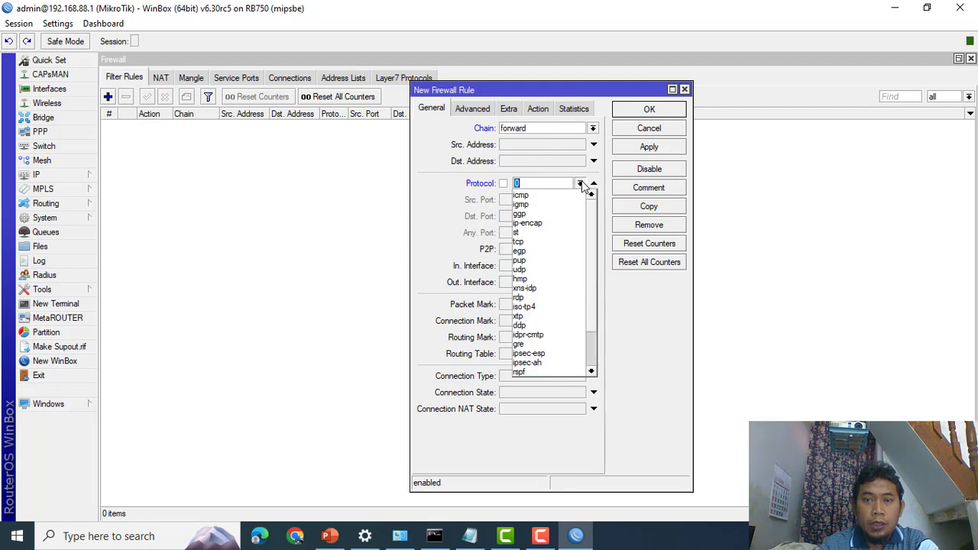
pyautogui.click(527, 243)
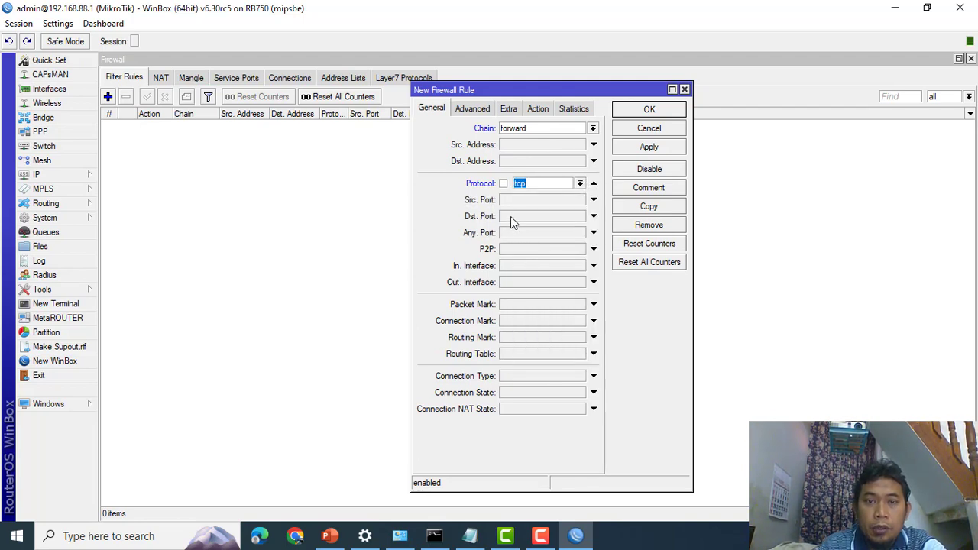
pyautogui.click(513, 217)
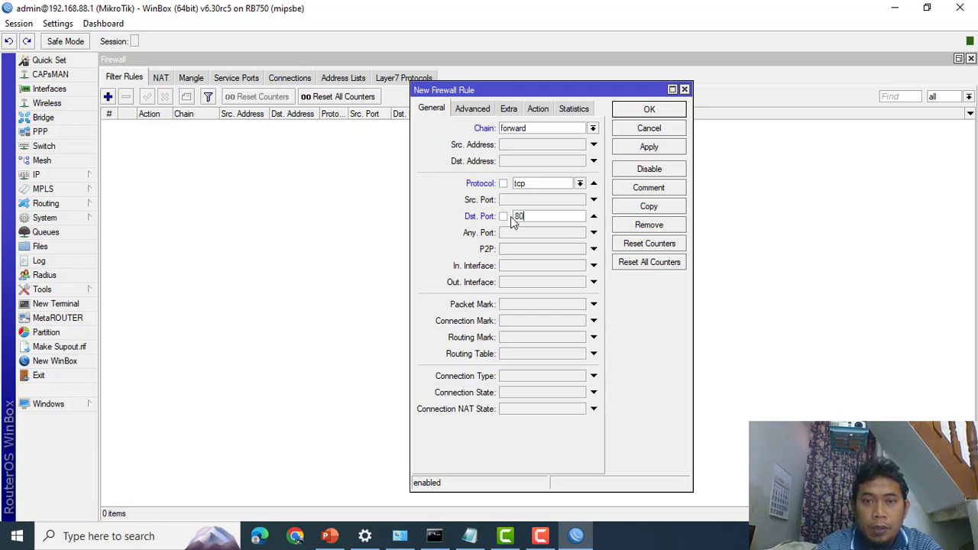
pyautogui.write('80')
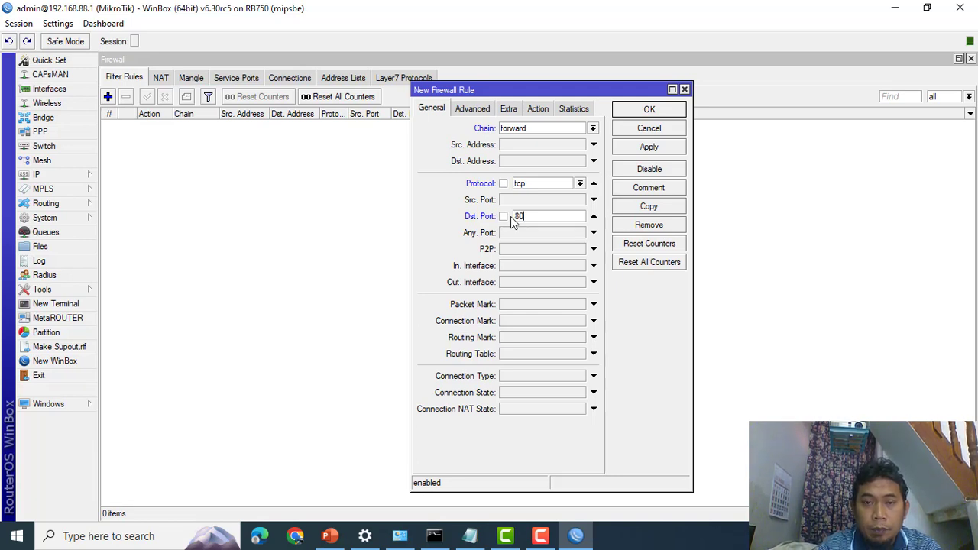
pyautogui.write(',443')
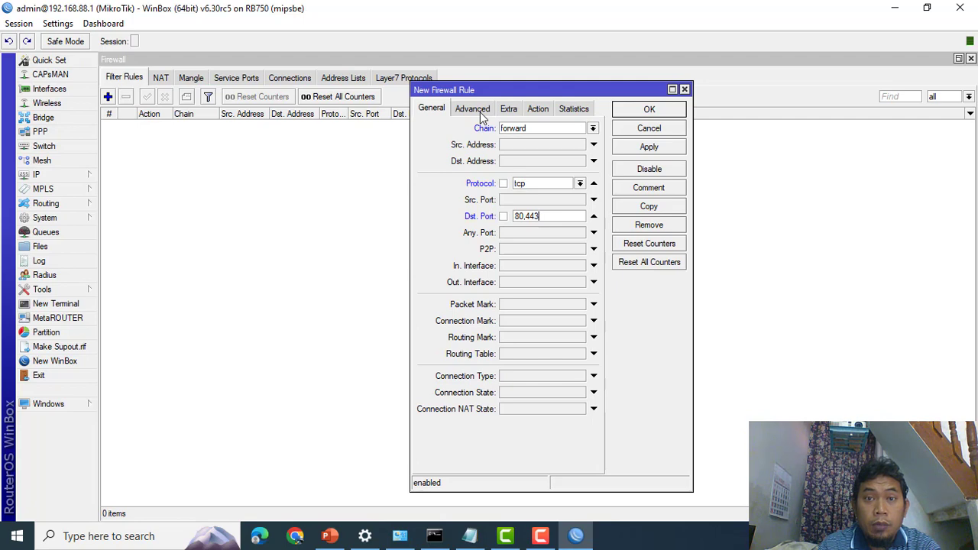
# Step: Match the new rule to the BLOKWEB Layer7 protocol and set its action to drop
pyautogui.click(474, 109)
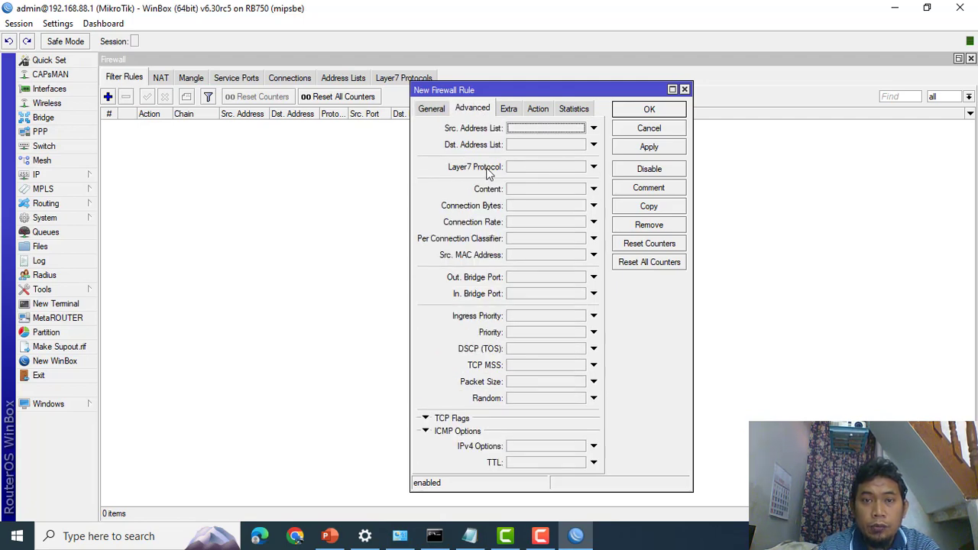
pyautogui.click(593, 167)
pyautogui.click(589, 179)
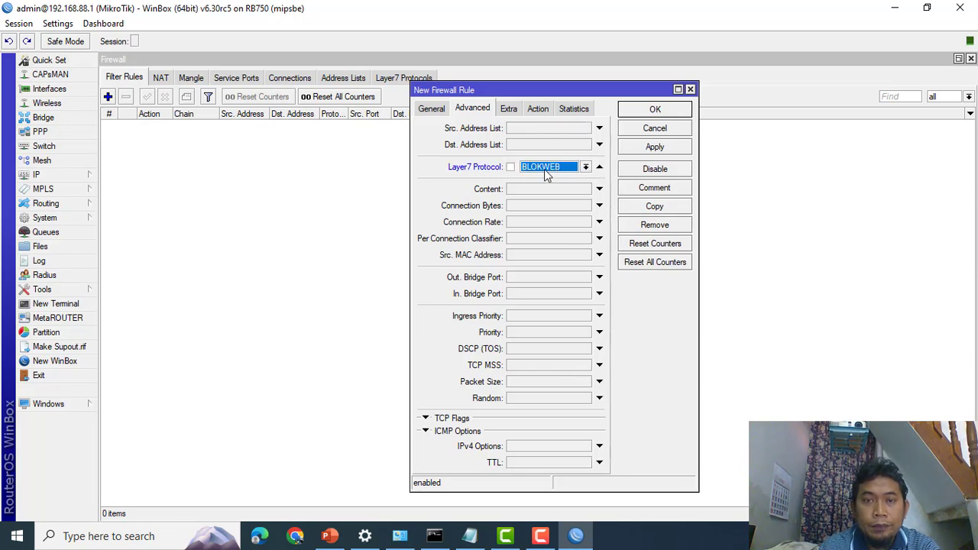
pyautogui.click(535, 110)
pyautogui.click(513, 128)
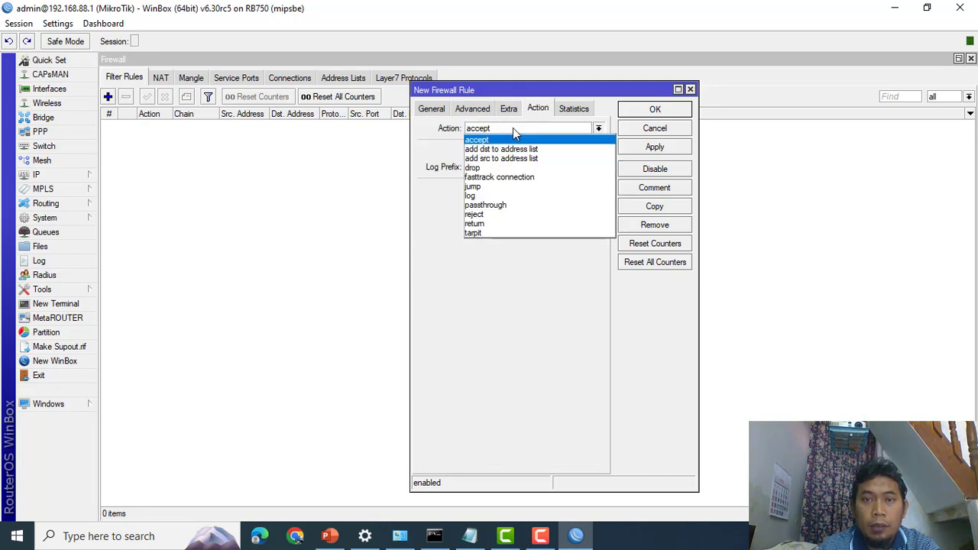
pyautogui.click(480, 168)
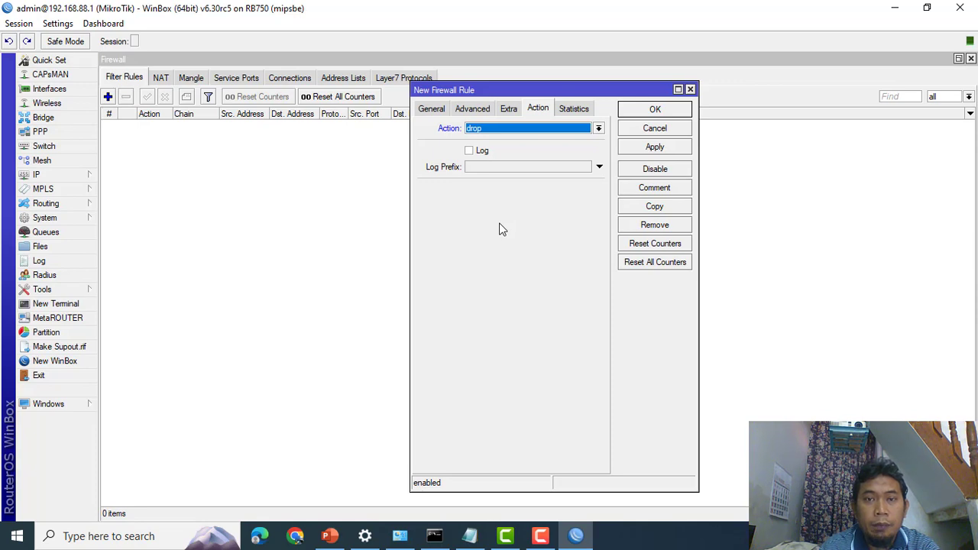
# Step: Add a time condition to the rule and set its start time to 07:00:00
pyautogui.click(509, 109)
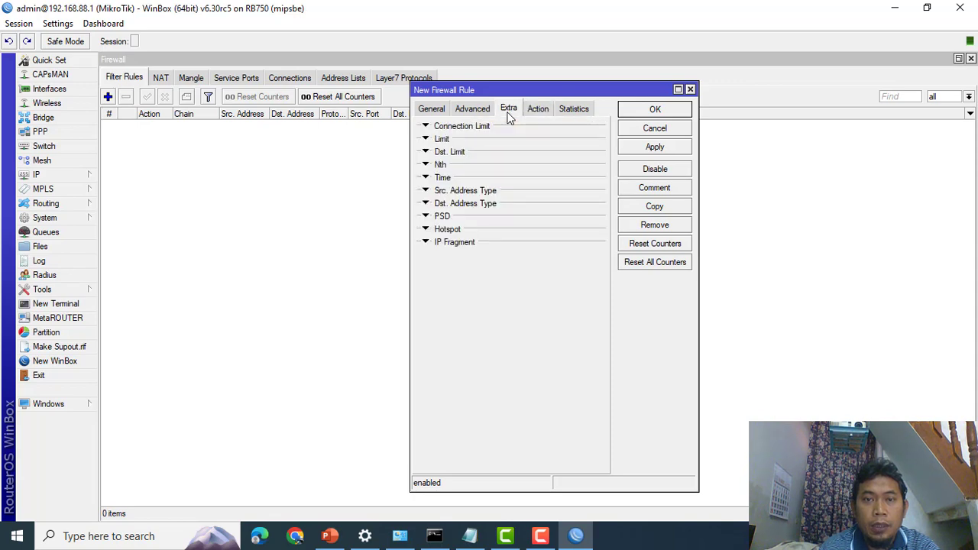
pyautogui.click(426, 178)
pyautogui.click(524, 251)
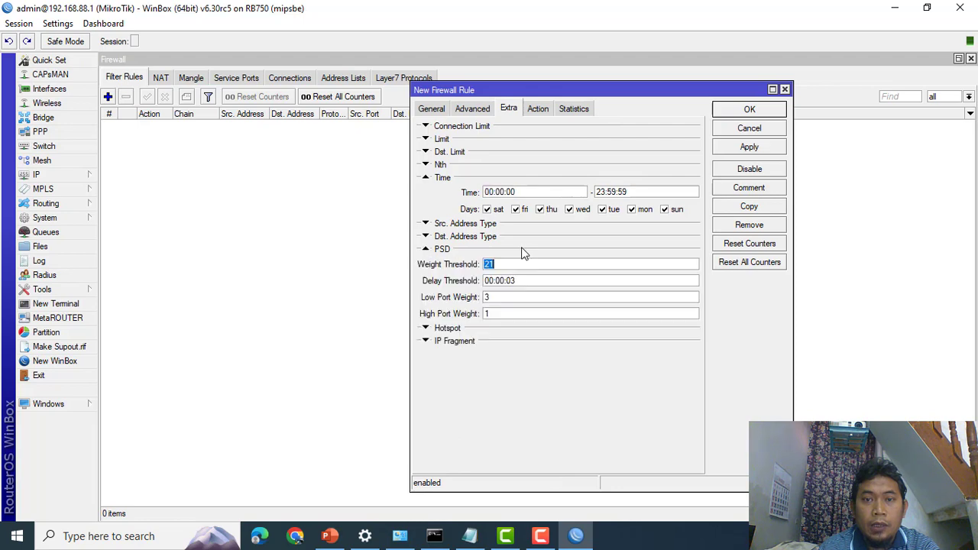
pyautogui.click(492, 193)
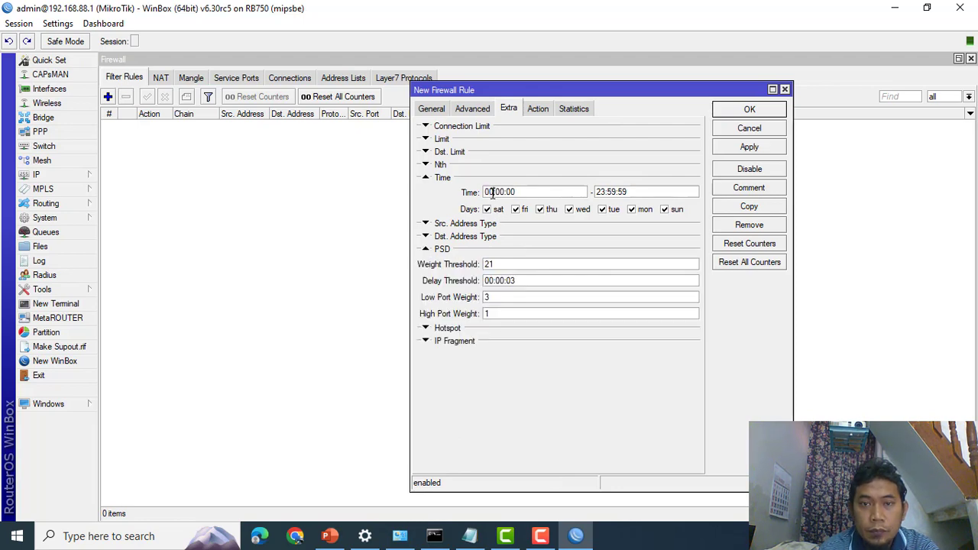
pyautogui.doubleClick(493, 192)
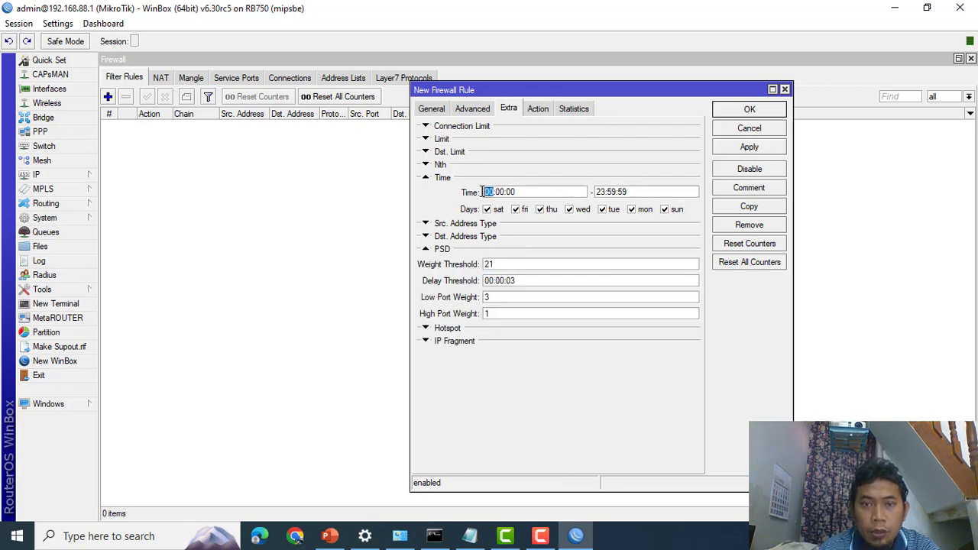
pyautogui.click(427, 250)
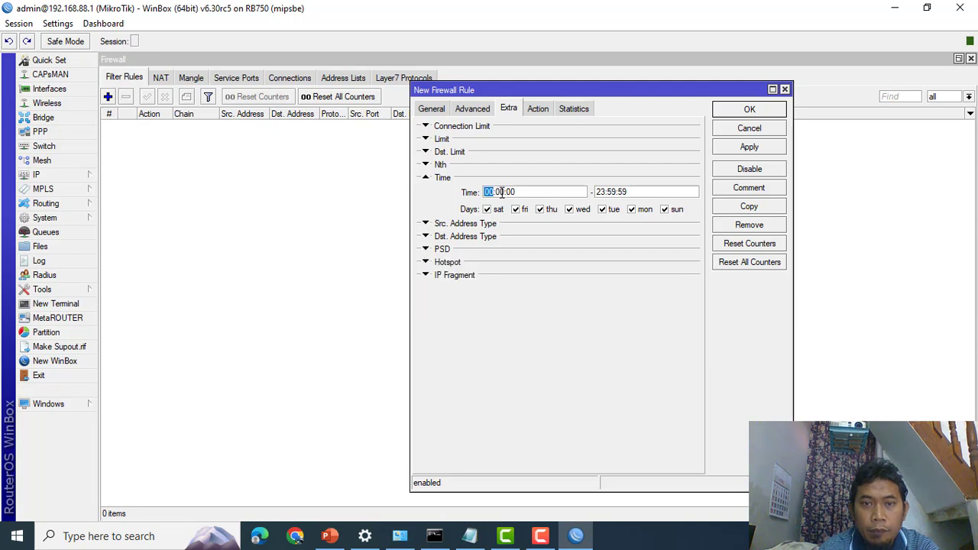
pyautogui.write('0')
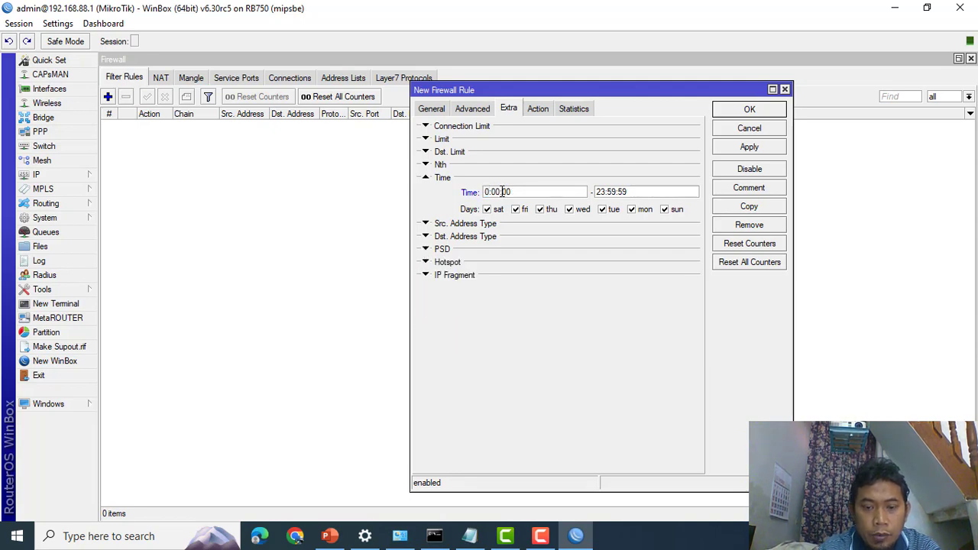
pyautogui.click(502, 191)
pyautogui.write('7')
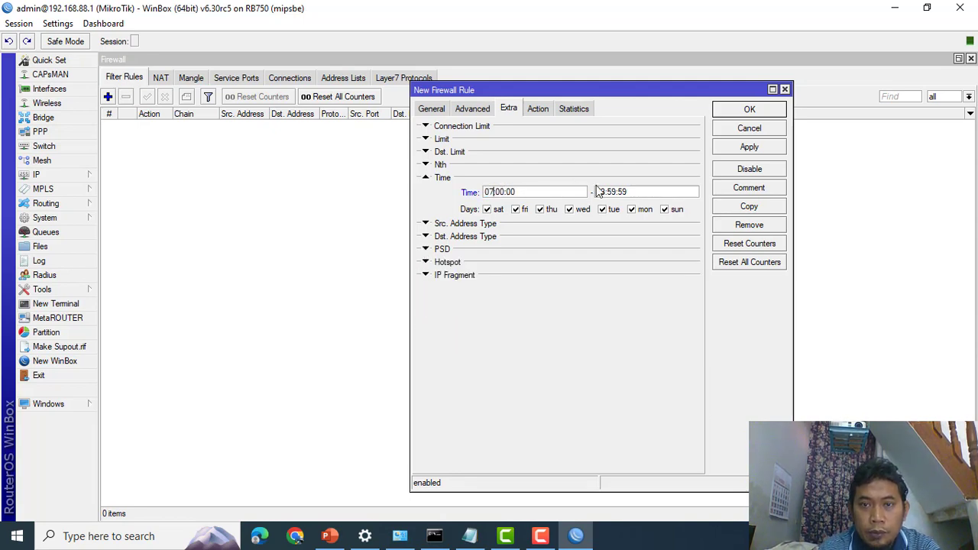
# Step: Set the time condition's end to 12:37:59, then apply and close the rule
pyautogui.moveTo(605, 191); pyautogui.dragTo(592, 191)
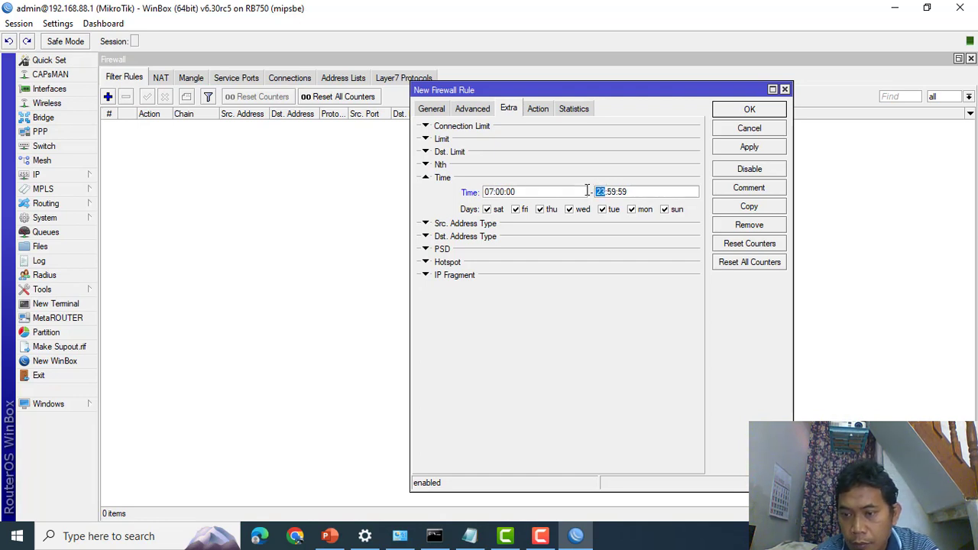
pyautogui.write('12')
pyautogui.press('Right')
pyautogui.press('Right')
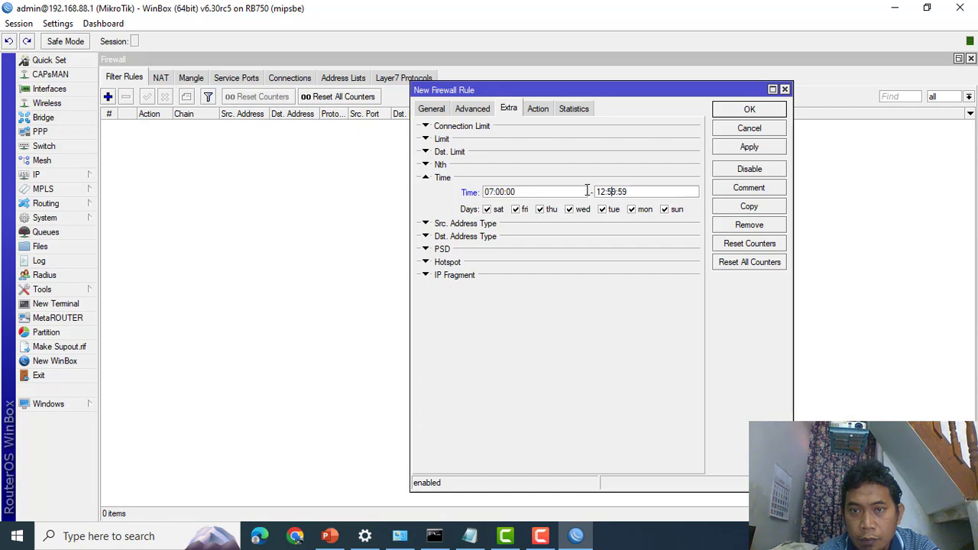
pyautogui.press('BackSpace')
pyautogui.press('BackSpace')
pyautogui.press('BackSpace')
pyautogui.write('3')
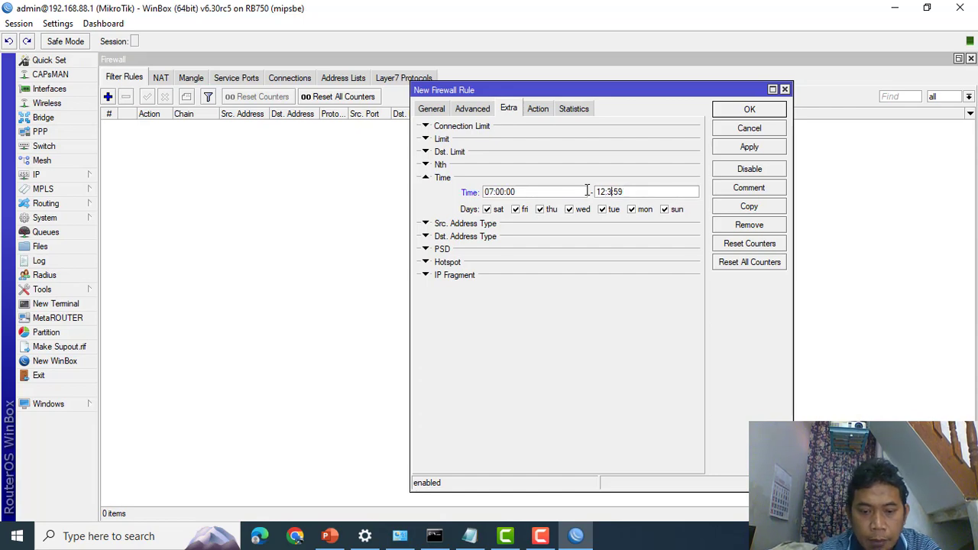
pyautogui.write('6')
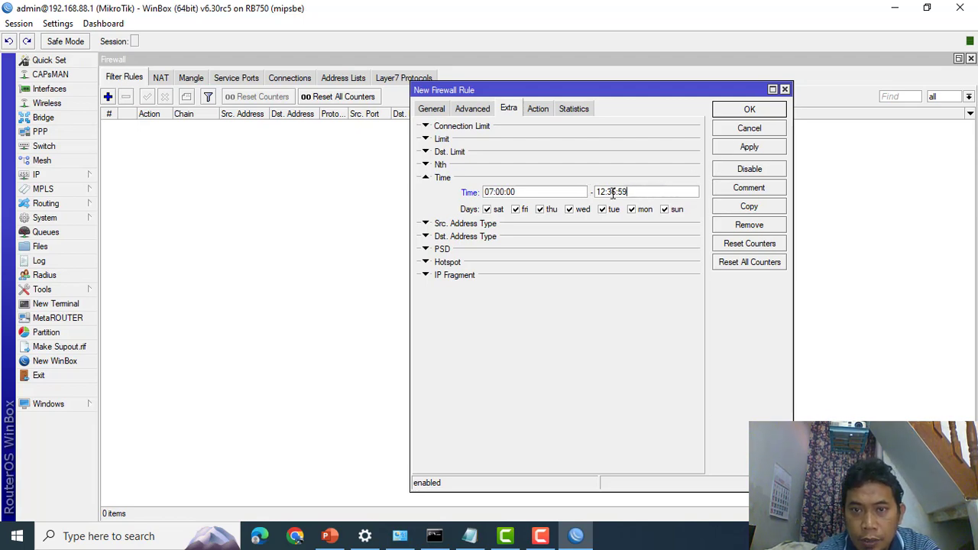
pyautogui.press('BackSpace')
pyautogui.write('7')
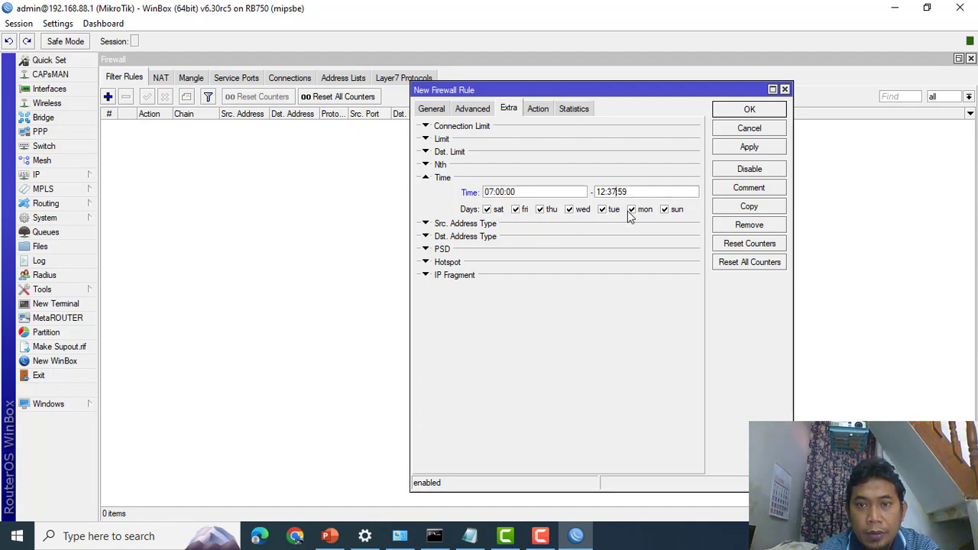
pyautogui.click(734, 149)
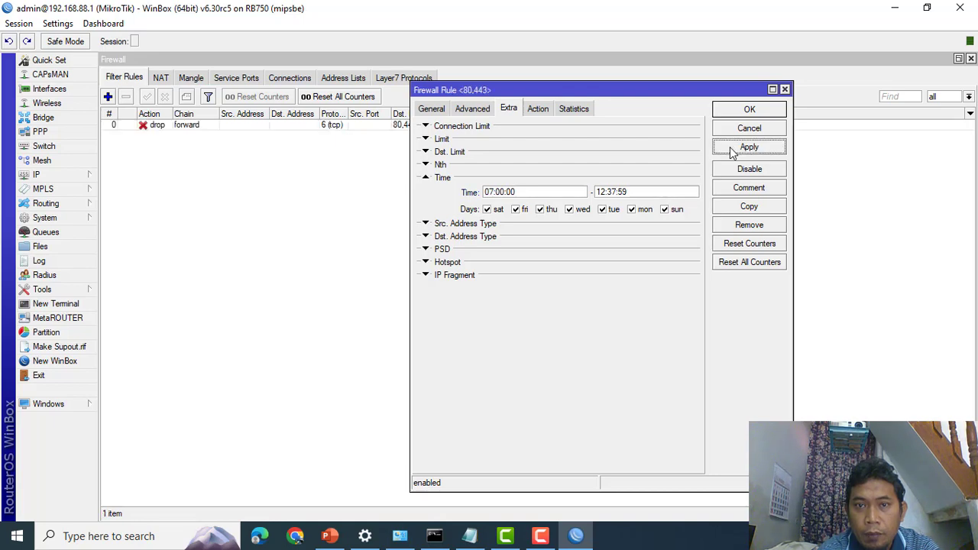
pyautogui.click(740, 113)
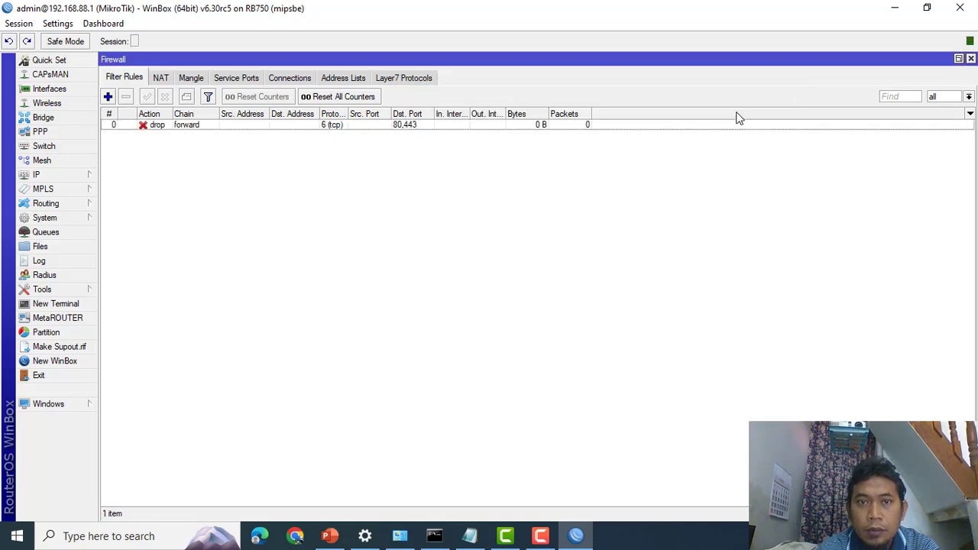
pyautogui.doubleClick(214, 126)
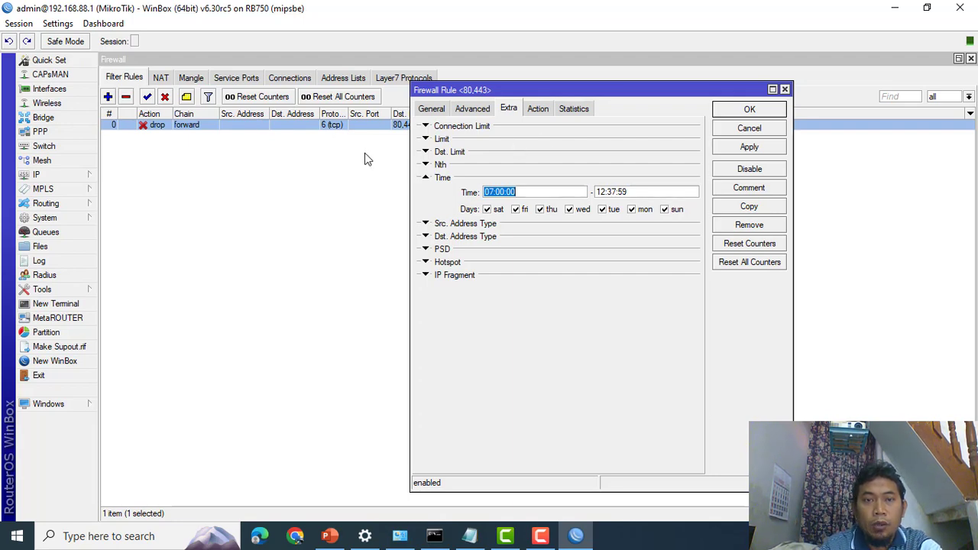
pyautogui.press('Return')
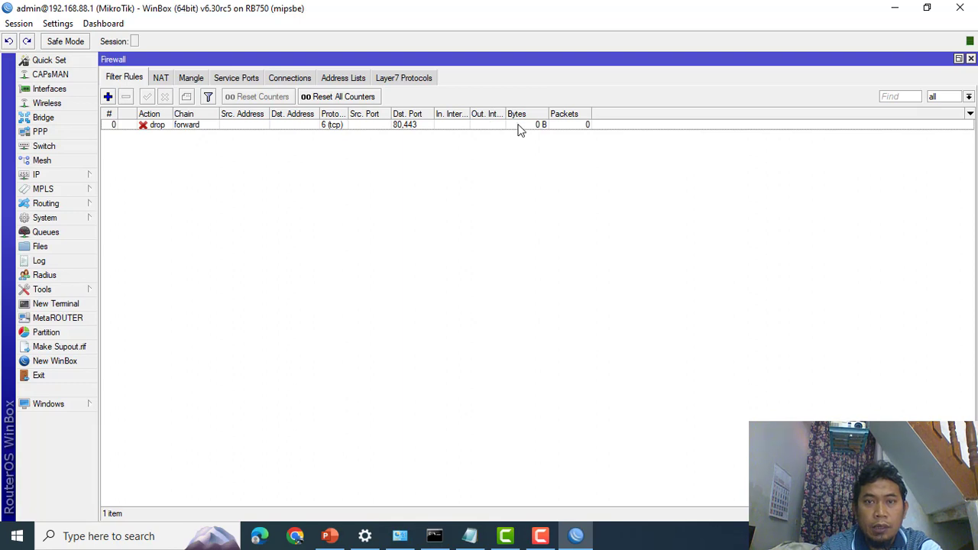
pyautogui.click(304, 537)
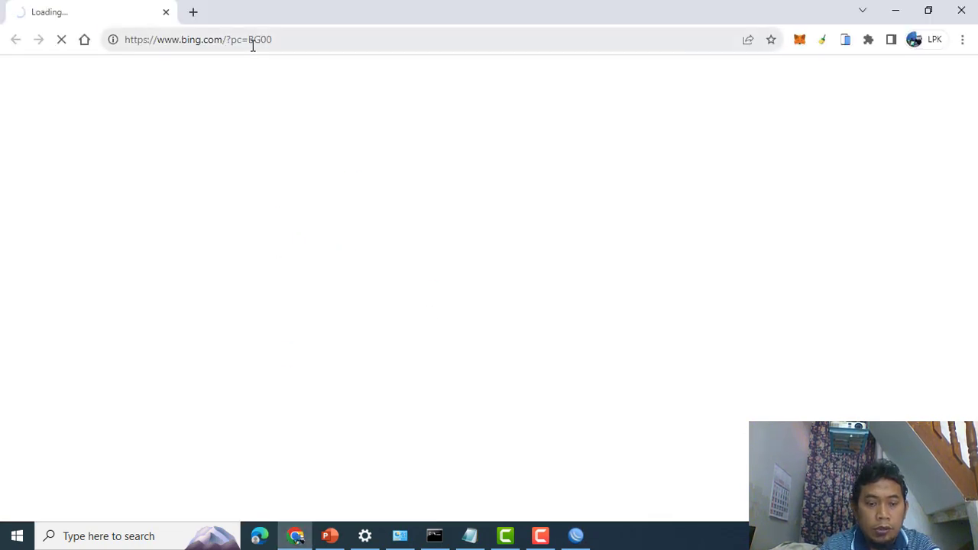
pyautogui.click(253, 45)
pyautogui.write('det')
pyautogui.press('Return')
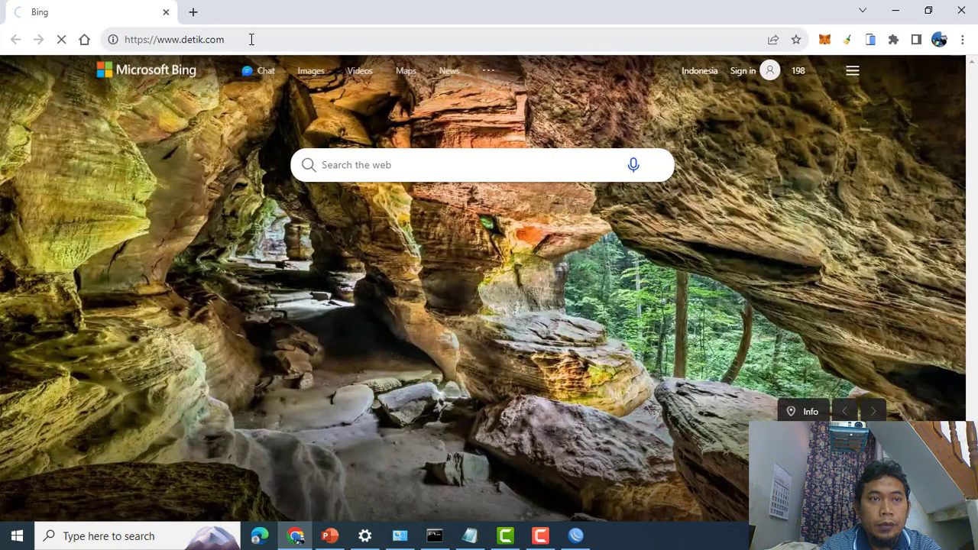
pyautogui.click(251, 39)
pyautogui.click(252, 39)
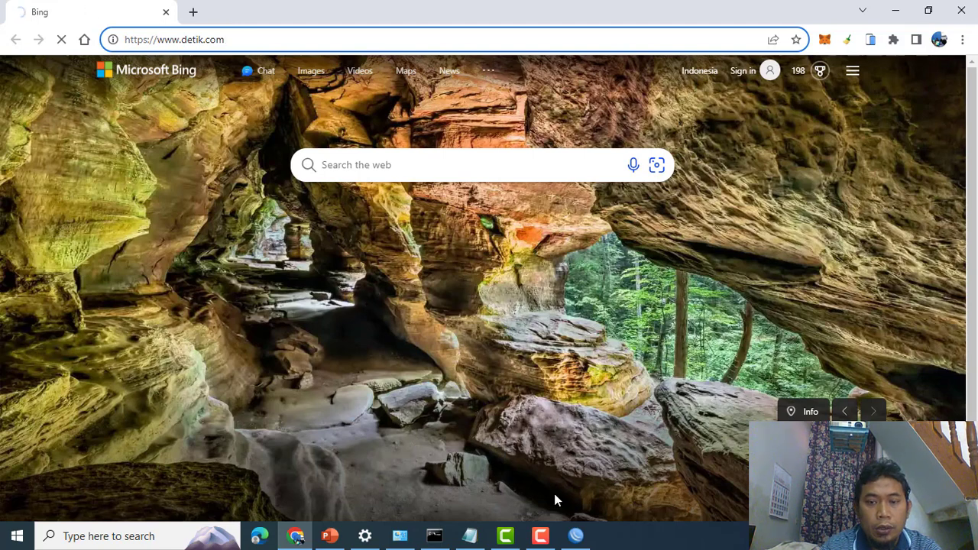
# Step: Switch back to WinBox, review the drop rule's time range, and accept it as it is
pyautogui.click(577, 538)
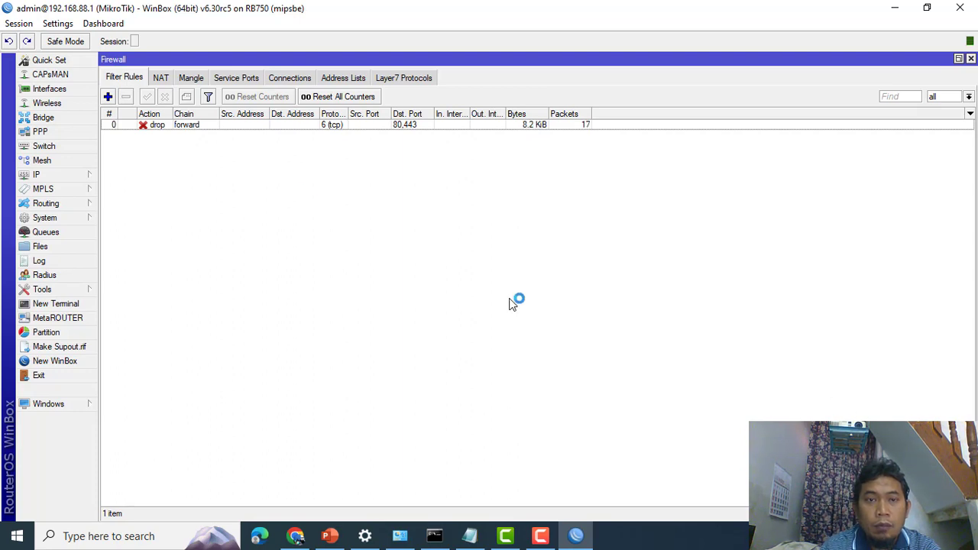
pyautogui.doubleClick(193, 125)
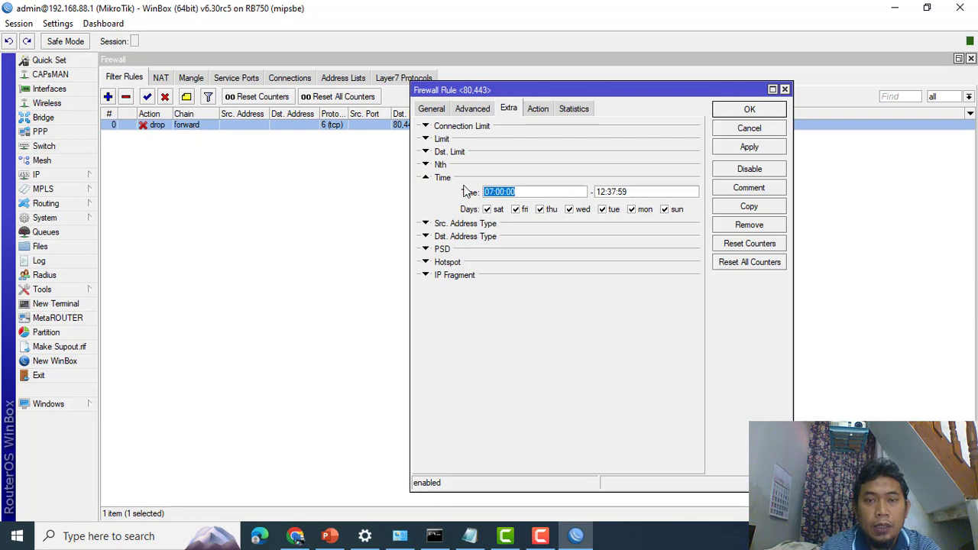
pyautogui.click(727, 149)
pyautogui.click(736, 110)
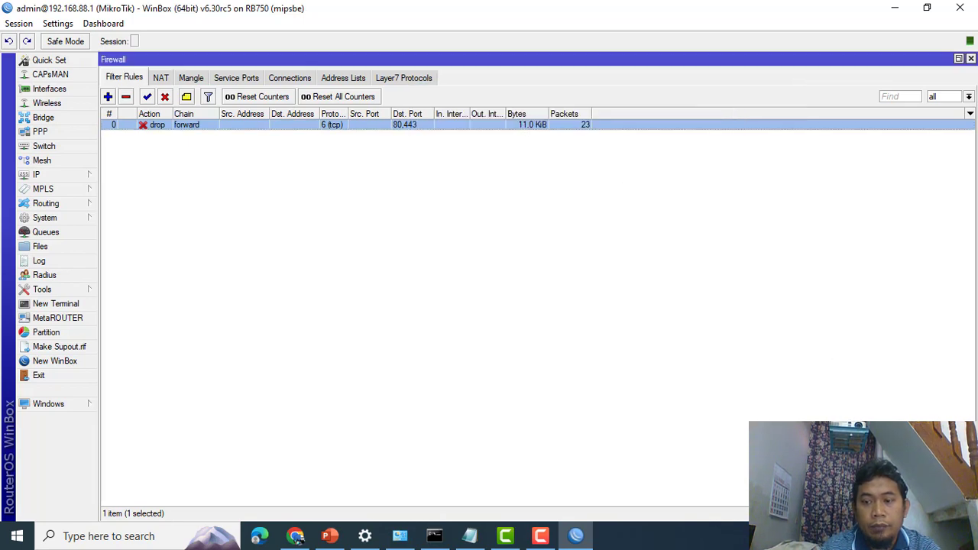
pyautogui.click(585, 540)
pyautogui.click(586, 540)
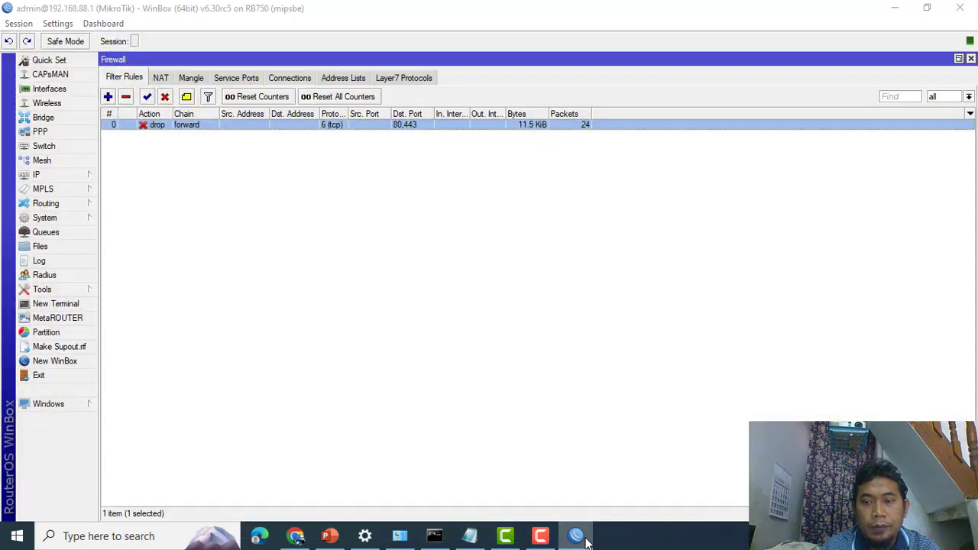
pyautogui.click(586, 540)
pyautogui.click(585, 540)
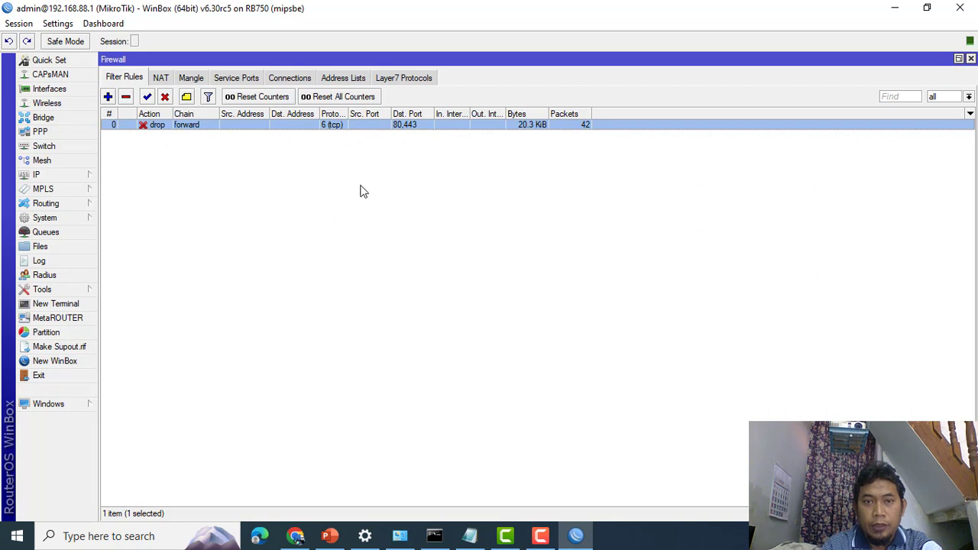
# Step: Recheck the drop rule's time range, then look at the detik.com page in Chrome and return to WinBox
pyautogui.doubleClick(301, 126)
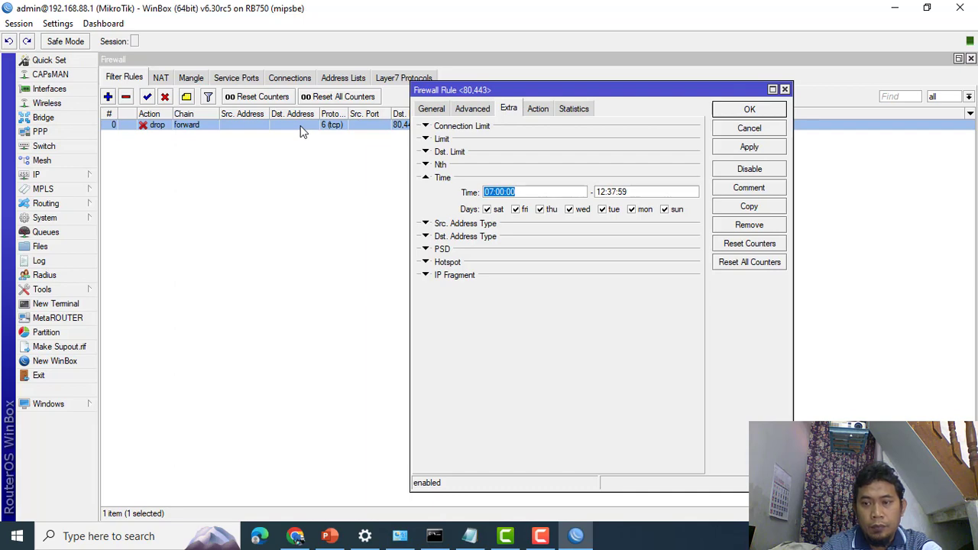
pyautogui.press('Return')
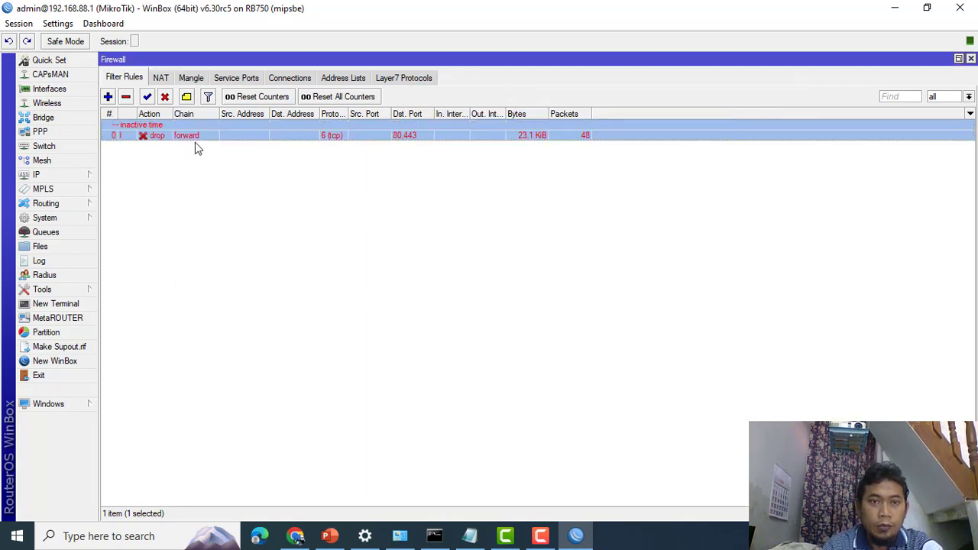
pyautogui.click(297, 537)
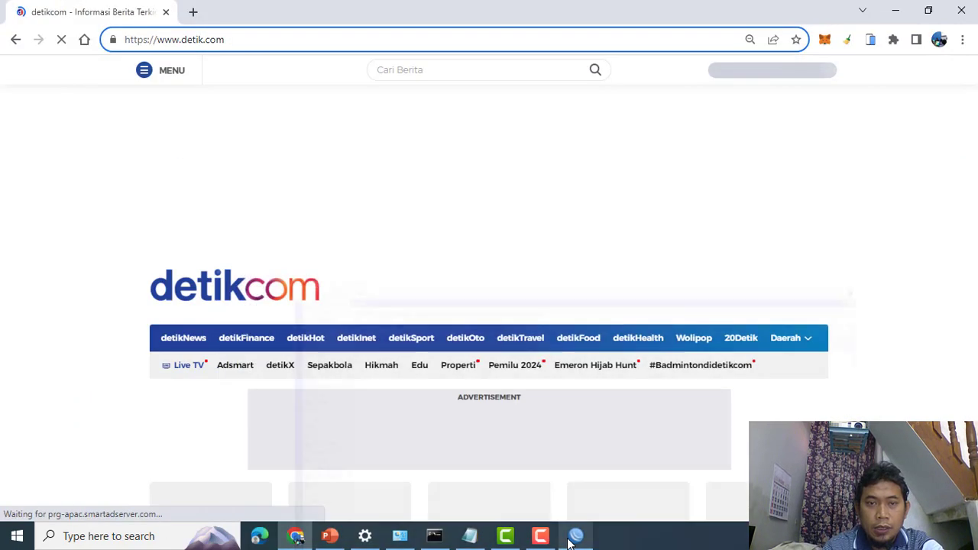
pyautogui.click(573, 537)
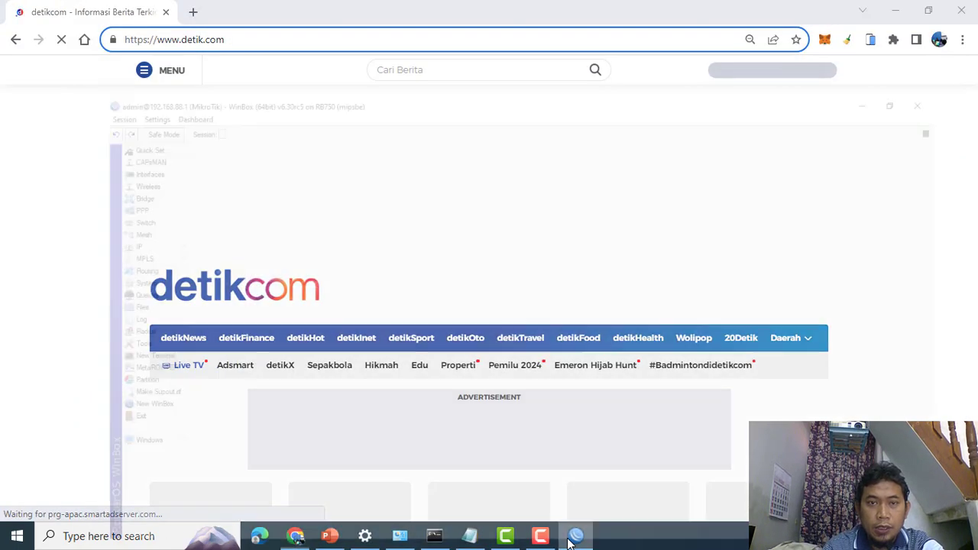